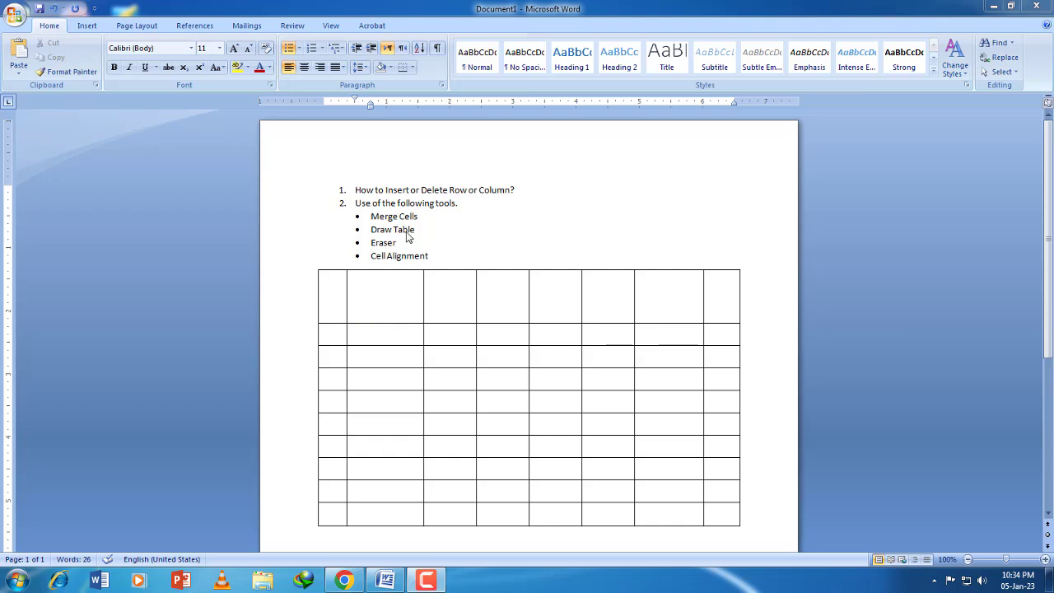
# Enter the headings Roll No, Student Name and Class in the first three cells of the table's header row
pyautogui.click(337, 299)
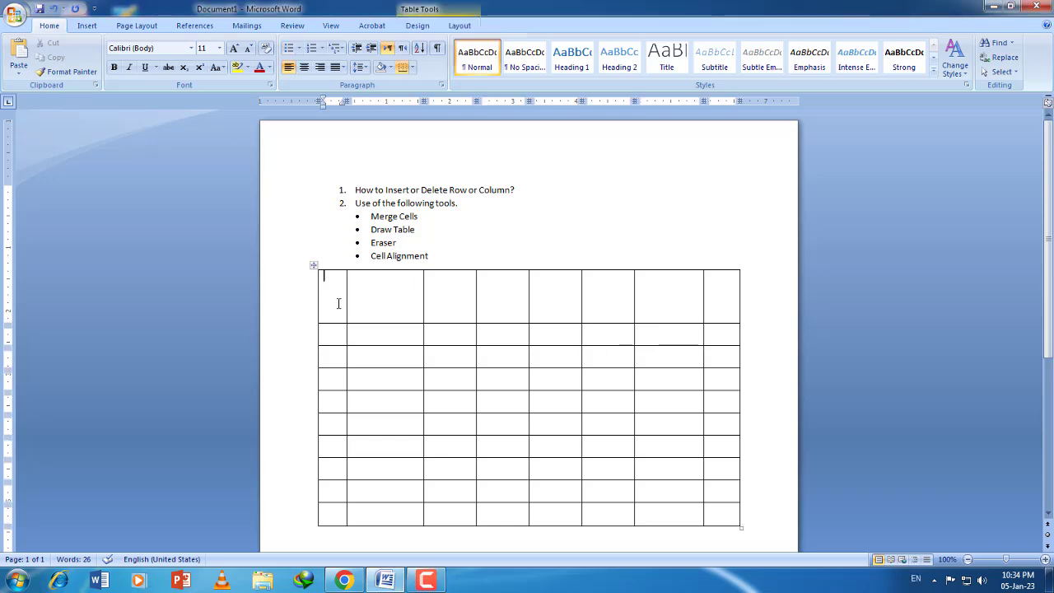
pyautogui.write('Ro')
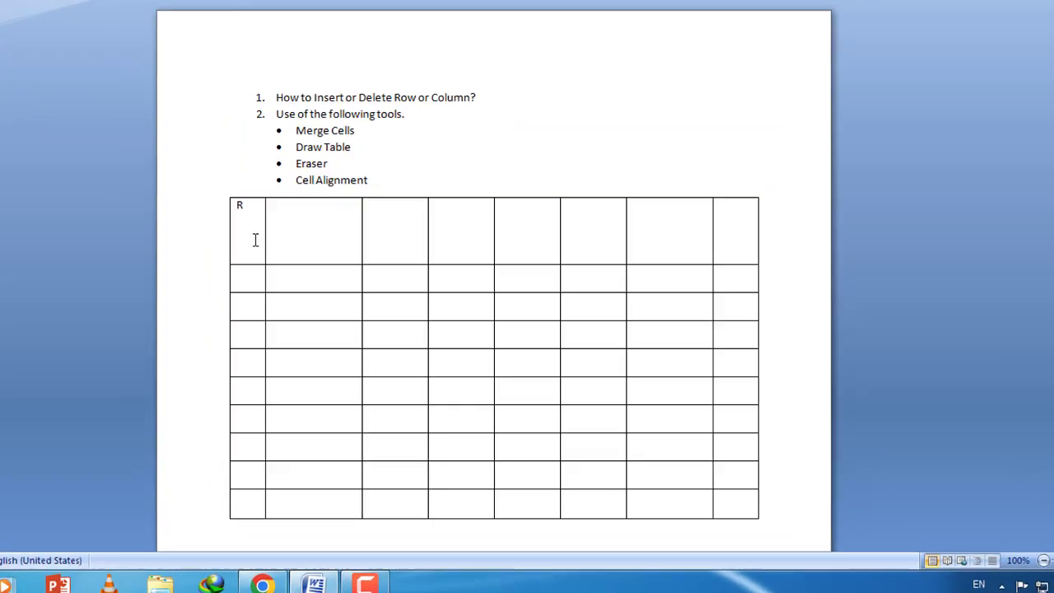
pyautogui.write('ll ')
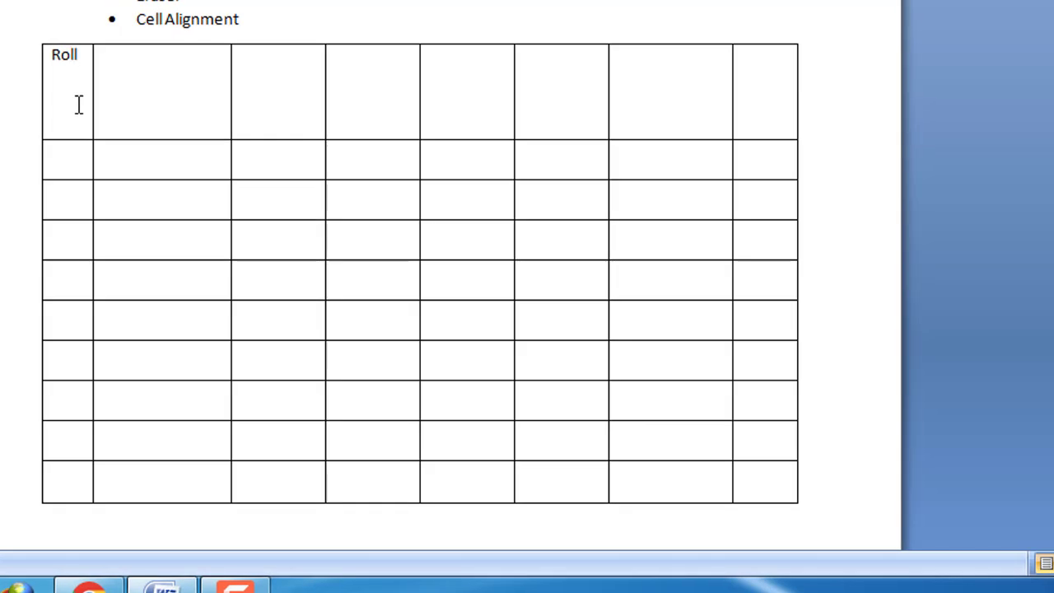
pyautogui.write('No')
pyautogui.press('Tab')
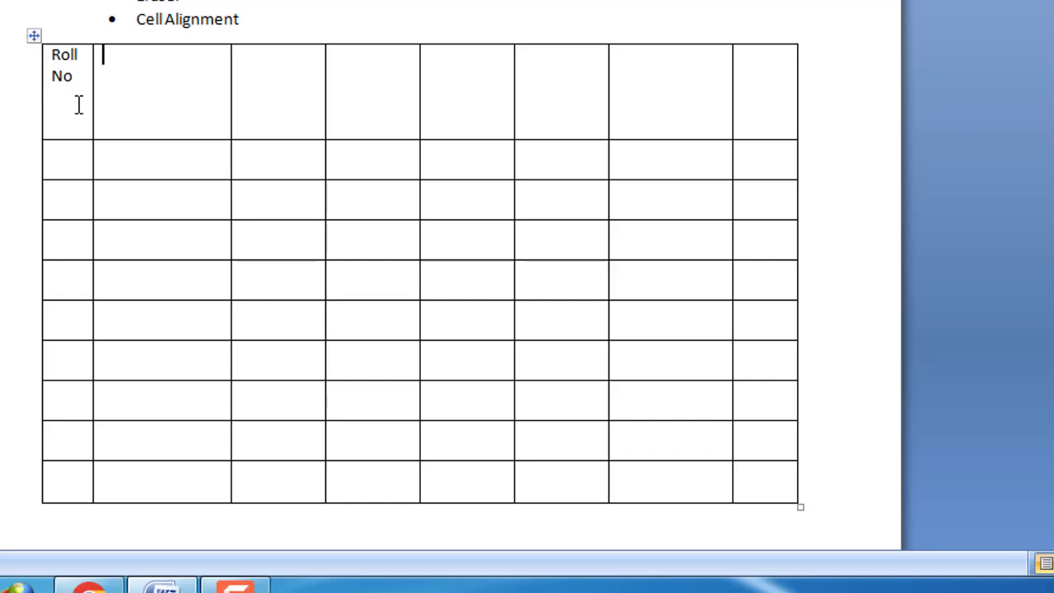
pyautogui.write('Stude')
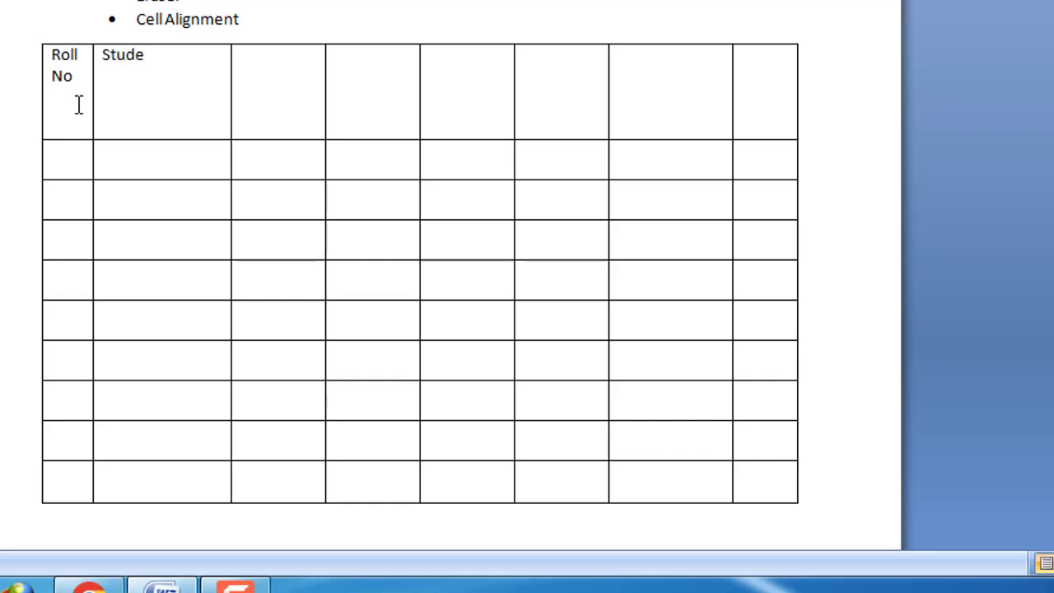
pyautogui.write('nt Name')
pyautogui.press('Tab')
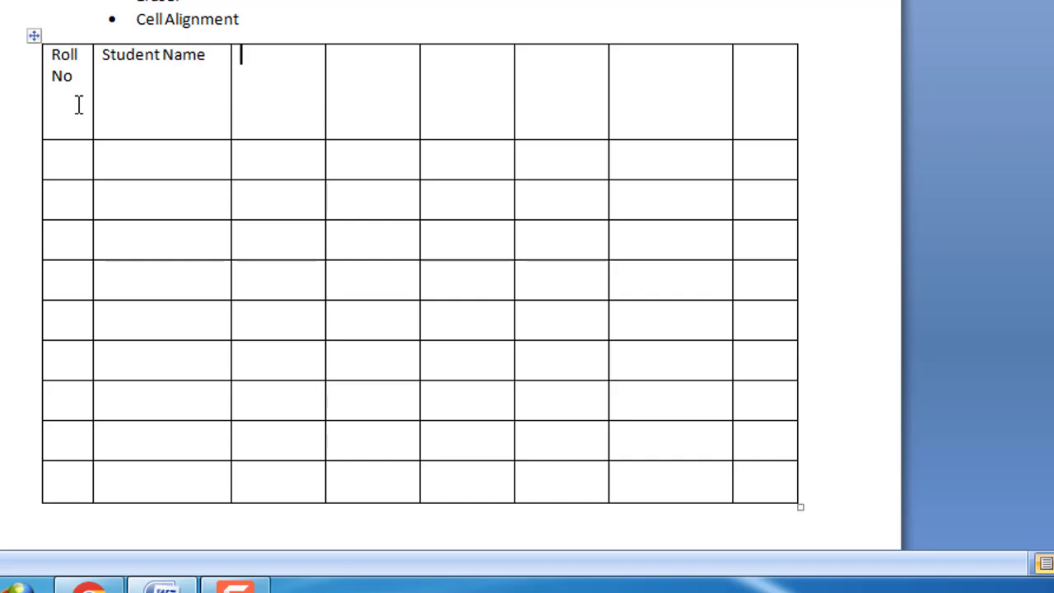
pyautogui.write('Class')
pyautogui.press('Tab')
# Enter the headings DOB and Gender in the fourth and fifth cells of the header row
pyautogui.write('B')
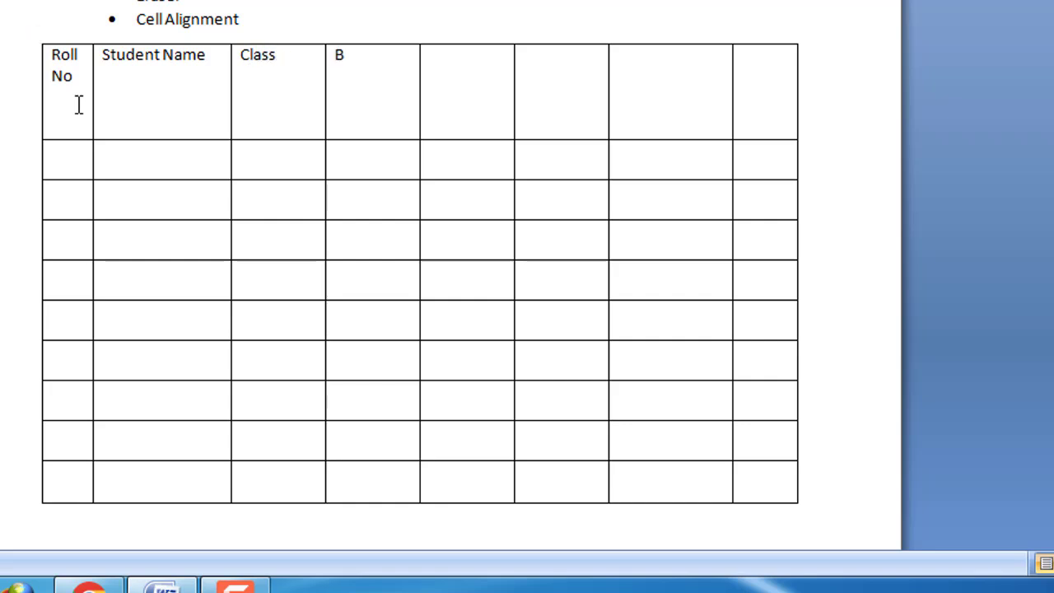
pyautogui.write('OB')
pyautogui.press('BackSpace')
pyautogui.press('BackSpace')
pyautogui.press('BackSpace')
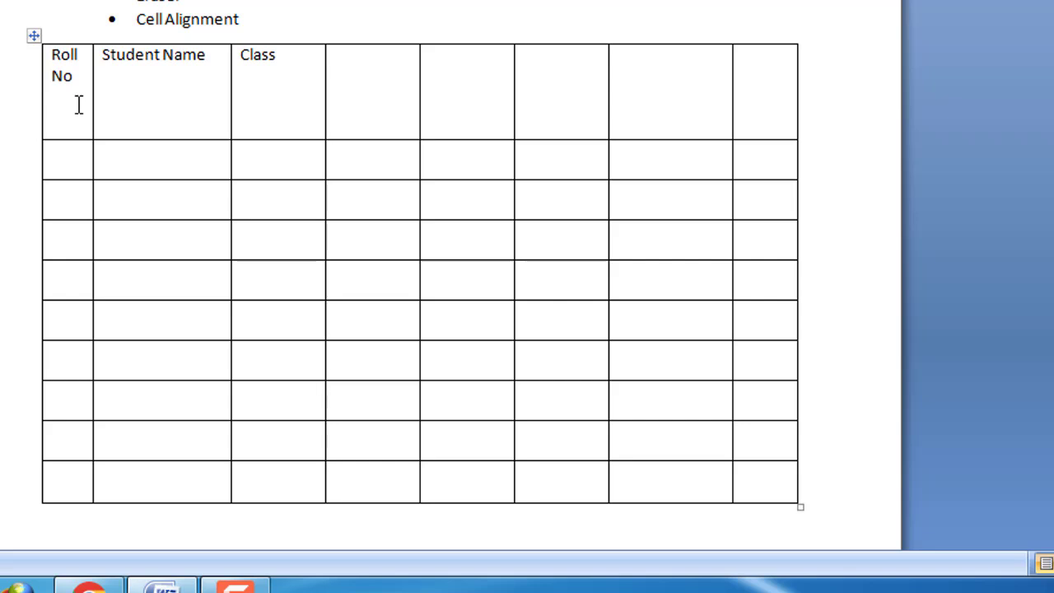
pyautogui.write('DOB')
pyautogui.press('Tab')
pyautogui.write('Gender')
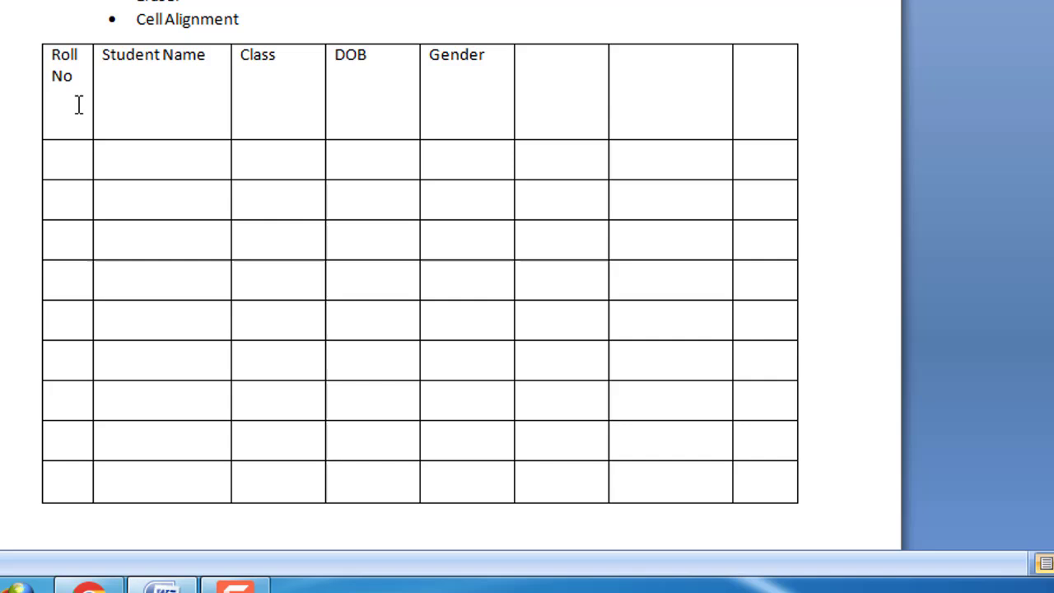
# Enter the headings Address, City and District in the last three cells of the header row
pyautogui.press('Tab')
pyautogui.write('Address')
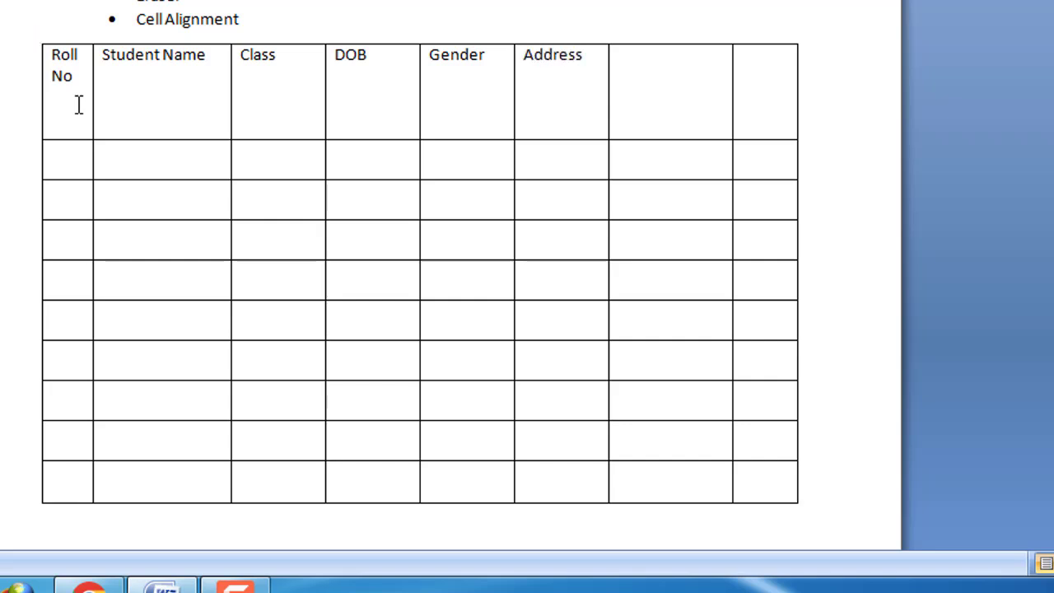
pyautogui.press('Tab')
pyautogui.write('City')
pyautogui.press('Tab')
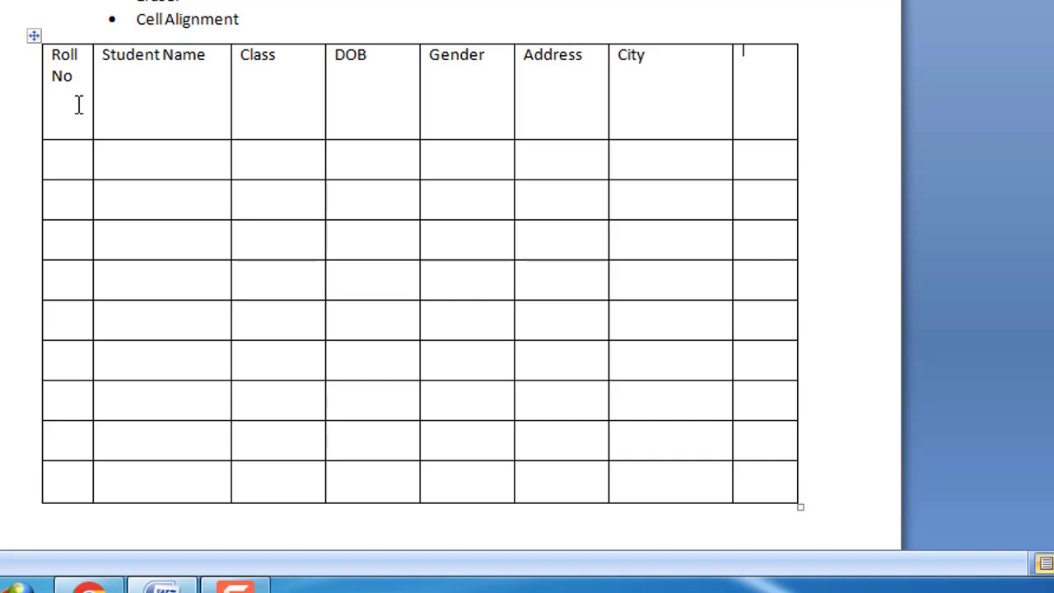
pyautogui.write('Dis')
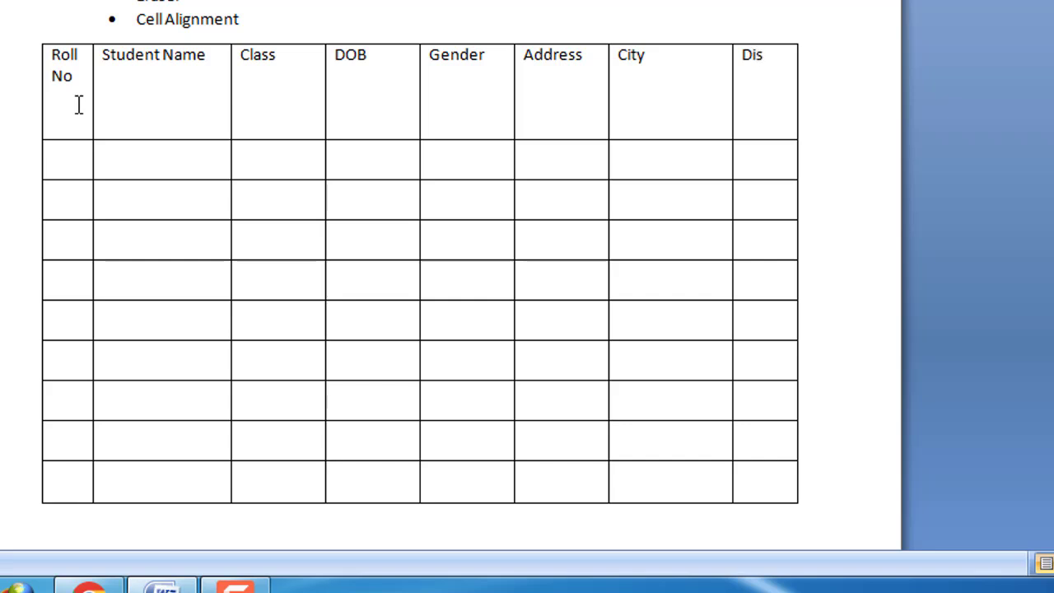
pyautogui.write('trict')
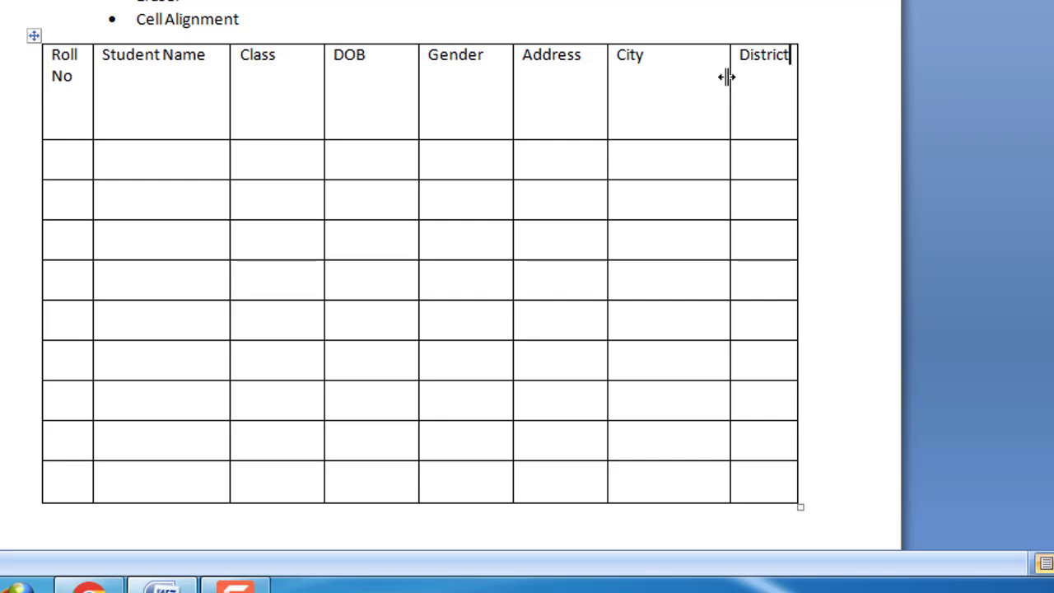
# Widen the District column by narrowing the City column, and reduce the header row's height
pyautogui.moveTo(726, 77); pyautogui.dragTo(696, 92)
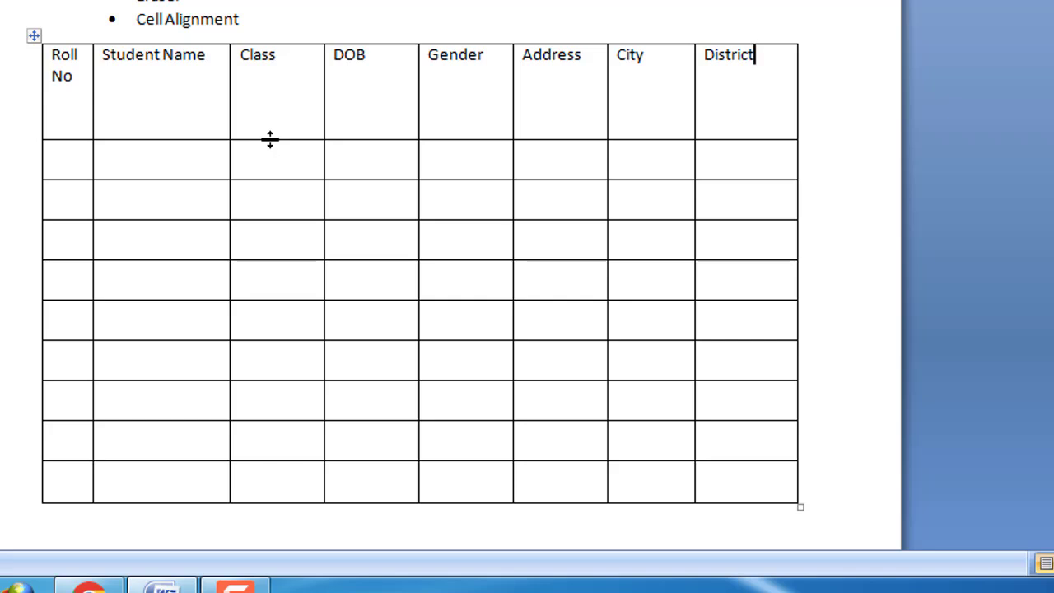
pyautogui.moveTo(271, 139); pyautogui.dragTo(270, 108)
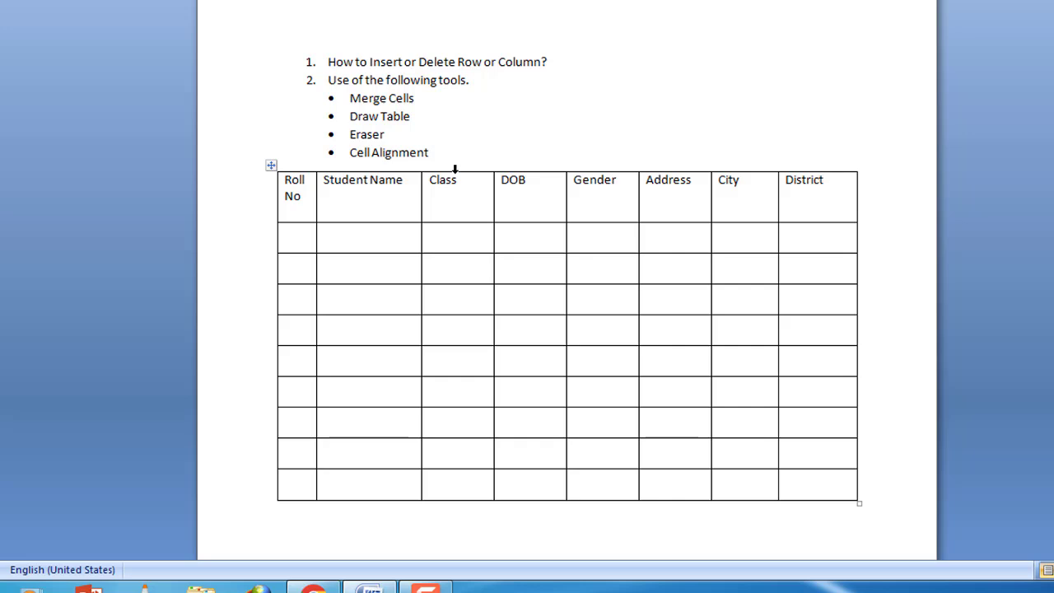
# Insert a column to the left of the Class column and give it the heading Contact No
pyautogui.click(454, 169)
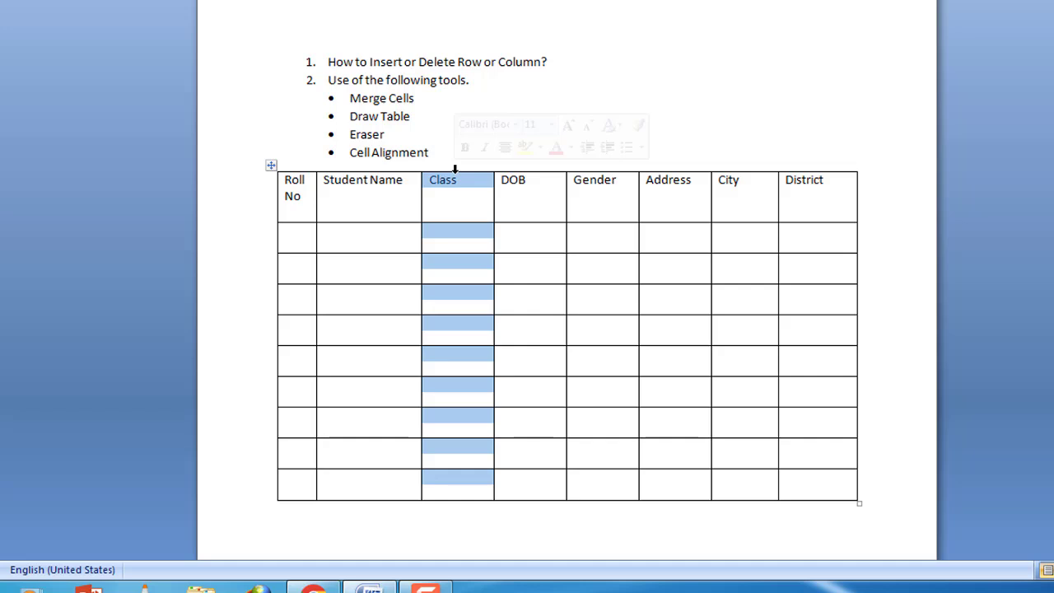
pyautogui.rightClick(456, 239)
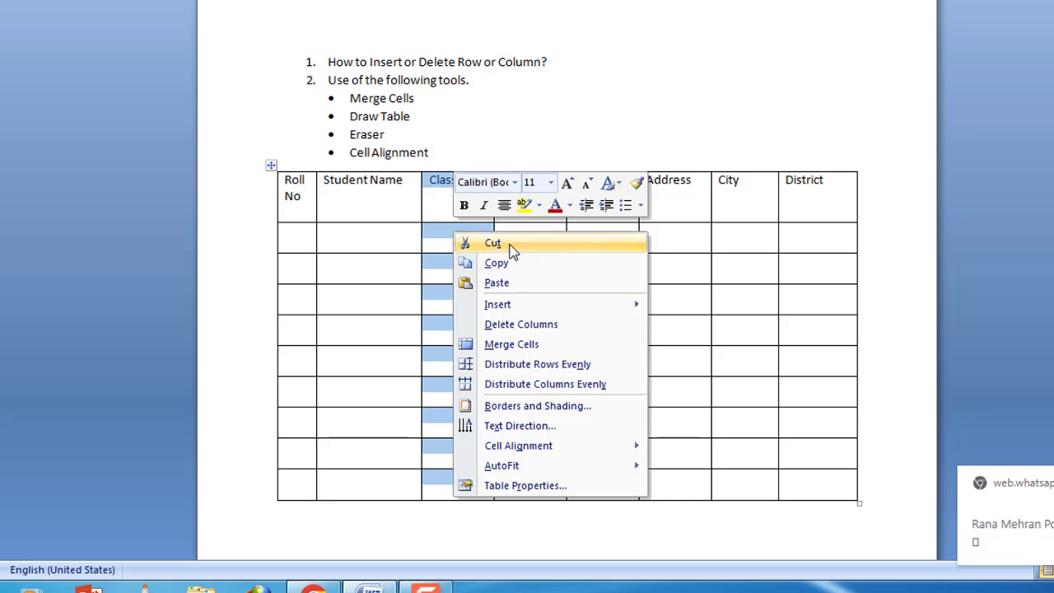
pyautogui.moveTo(525, 306)
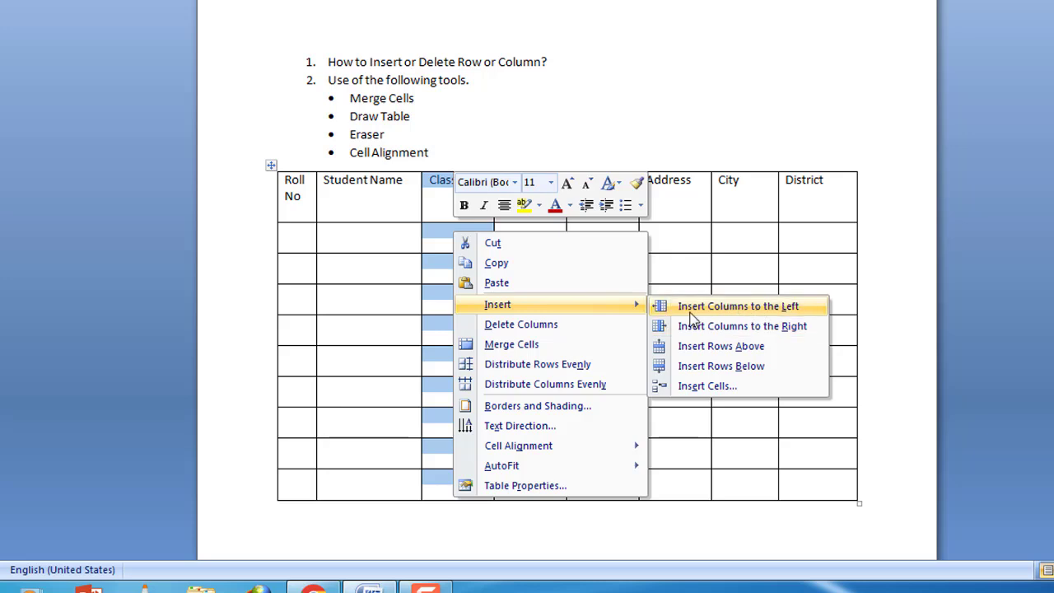
pyautogui.click(736, 315)
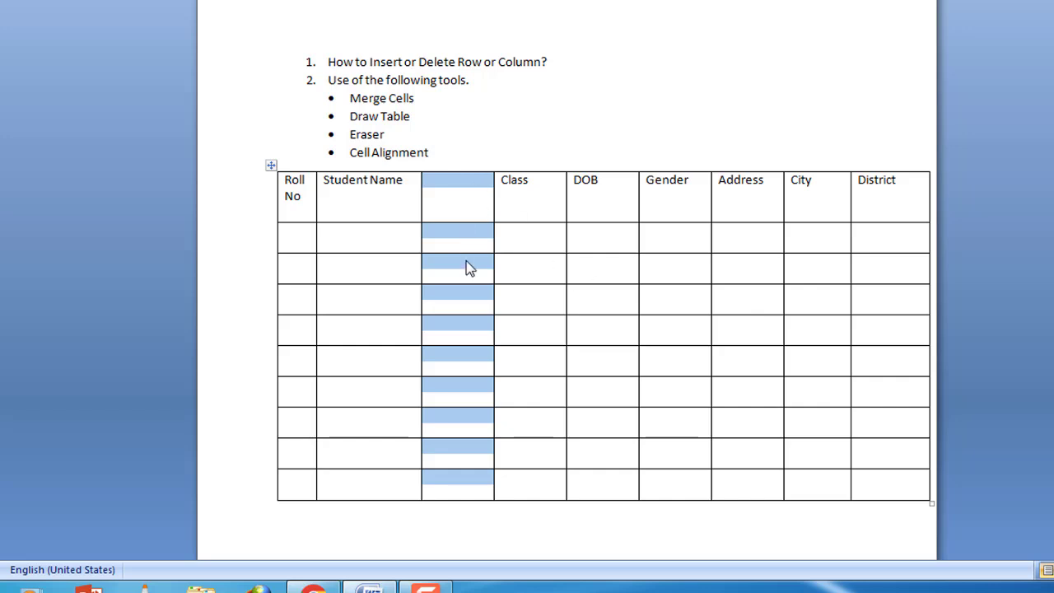
pyautogui.click(462, 204)
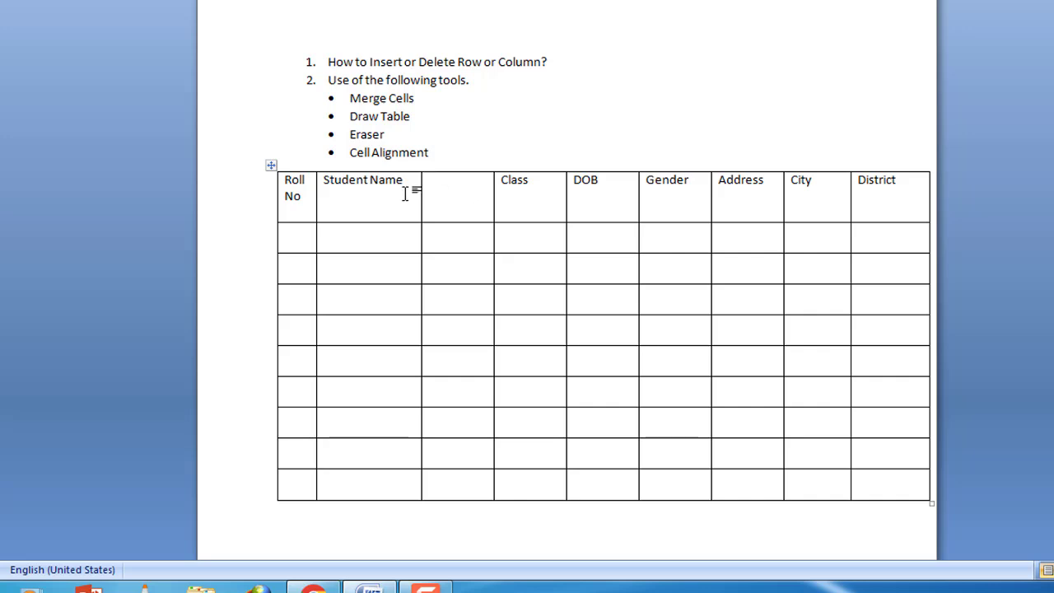
pyautogui.write('Contact No')
# Delete the District column and widen the whole table slightly so Contact No fits on one line
pyautogui.click(902, 167)
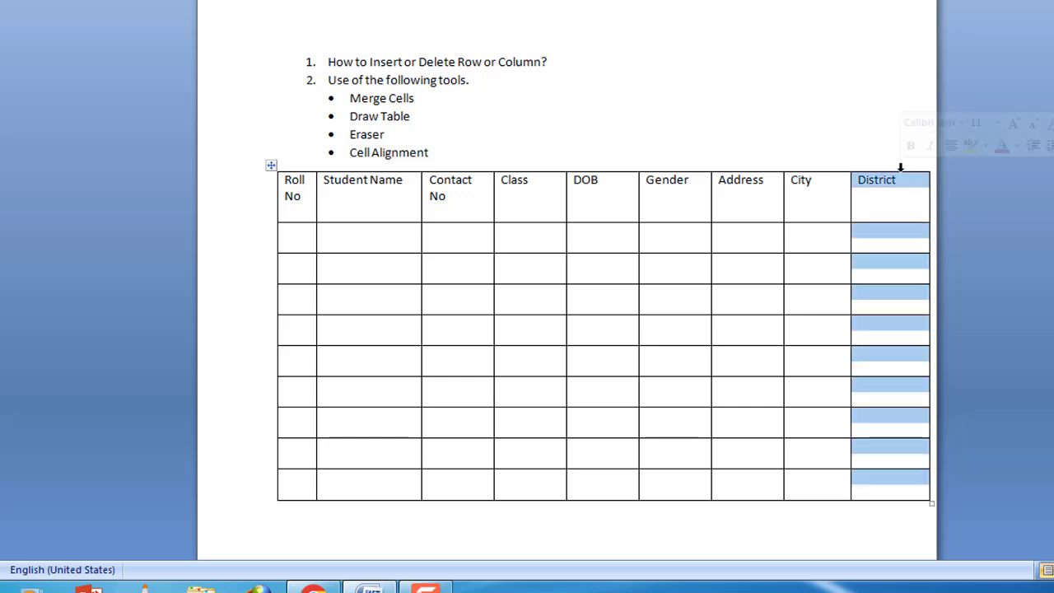
pyautogui.rightClick(883, 239)
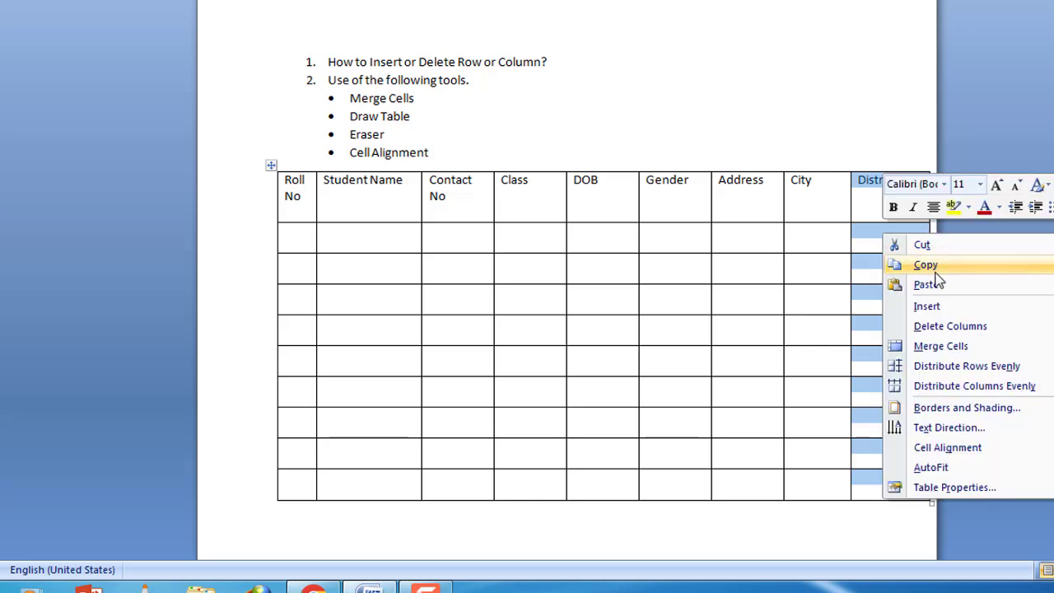
pyautogui.click(961, 327)
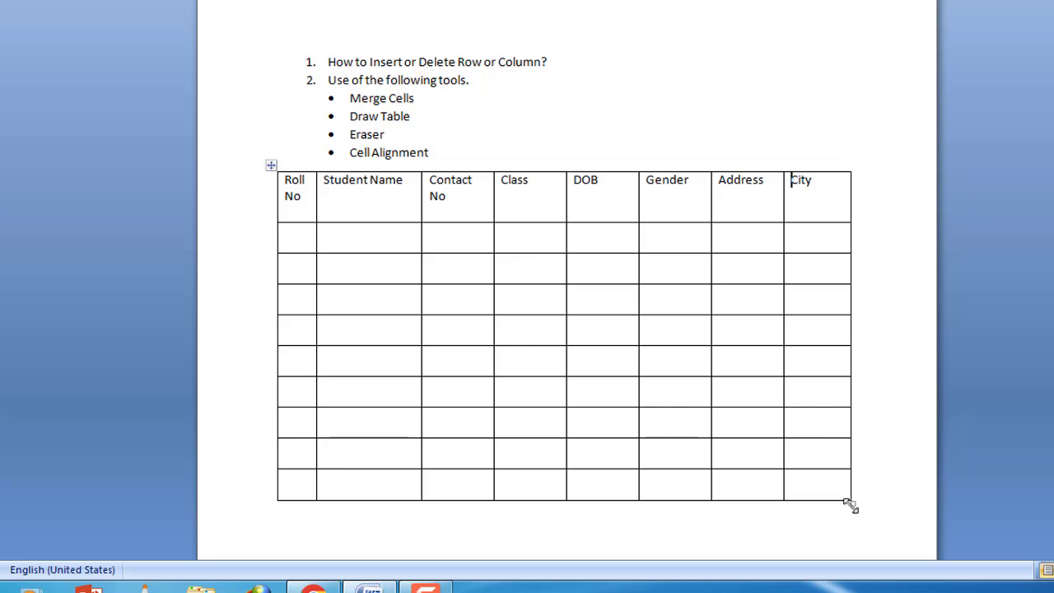
pyautogui.moveTo(850, 506); pyautogui.dragTo(875, 501)
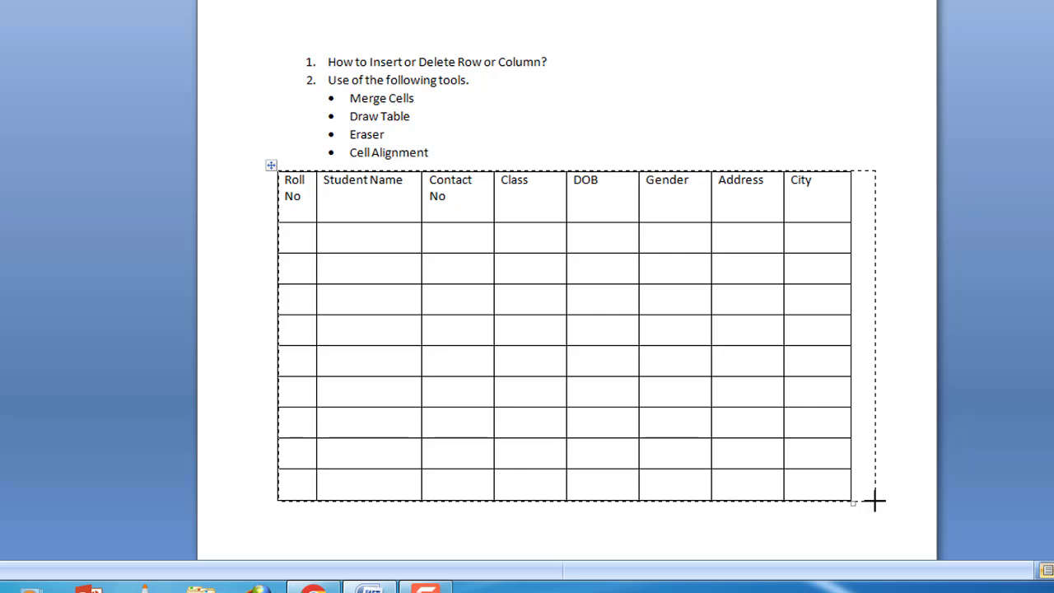
pyautogui.moveTo(874, 500); pyautogui.dragTo(872, 499)
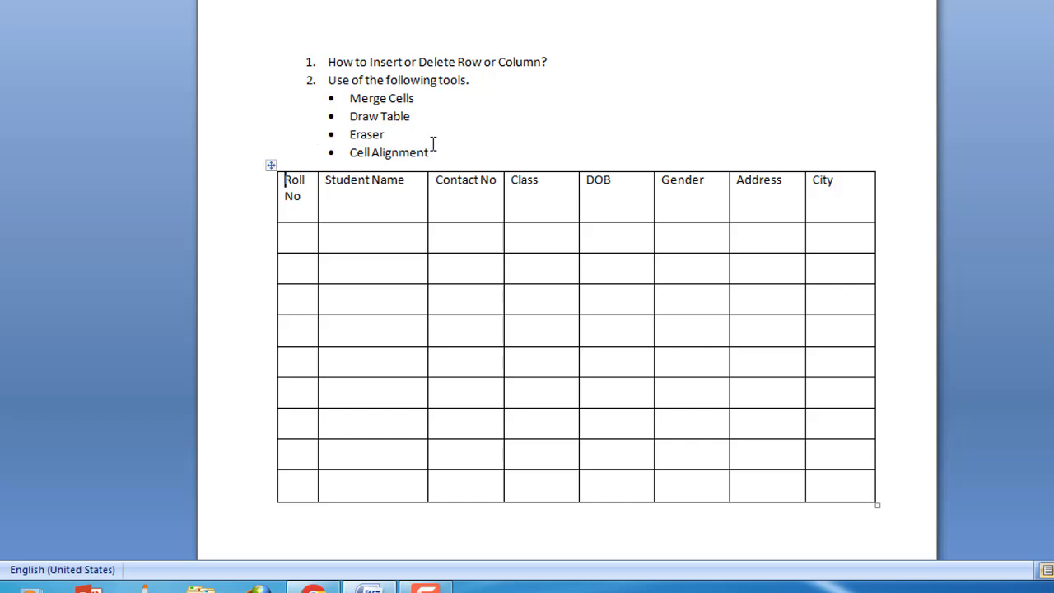
# Number the rows down the Roll No column as 1, 2, 4, 5, 6, 7, 8, 9 and 10, leaving out 3
pyautogui.click(309, 241)
pyautogui.write('2')
pyautogui.press('Down')
pyautogui.write('3')
pyautogui.press('BackSpace')
pyautogui.write('4')
pyautogui.press('Down')
pyautogui.write('6')
pyautogui.press('BackSpace')
pyautogui.write('5')
pyautogui.press('Down')
pyautogui.write('6')
pyautogui.press('Down')
pyautogui.write('7')
pyautogui.press('Down')
pyautogui.write('8')
pyautogui.press('Down')
pyautogui.write('9')
pyautogui.press('Down')
pyautogui.write('10')
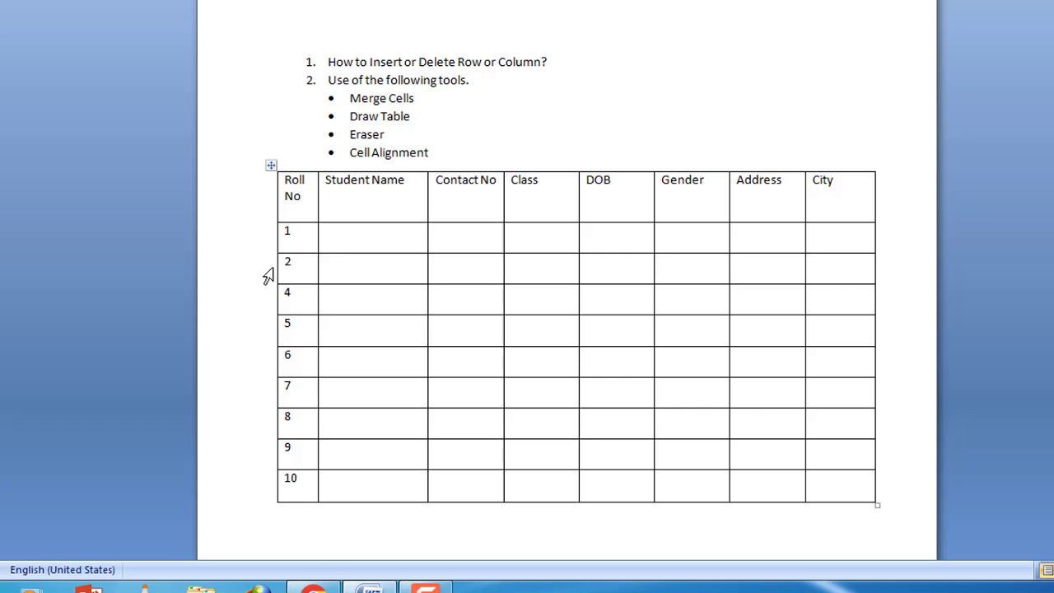
# Insert a row above roll number 4 and enter 3 as its roll number
pyautogui.click(264, 311)
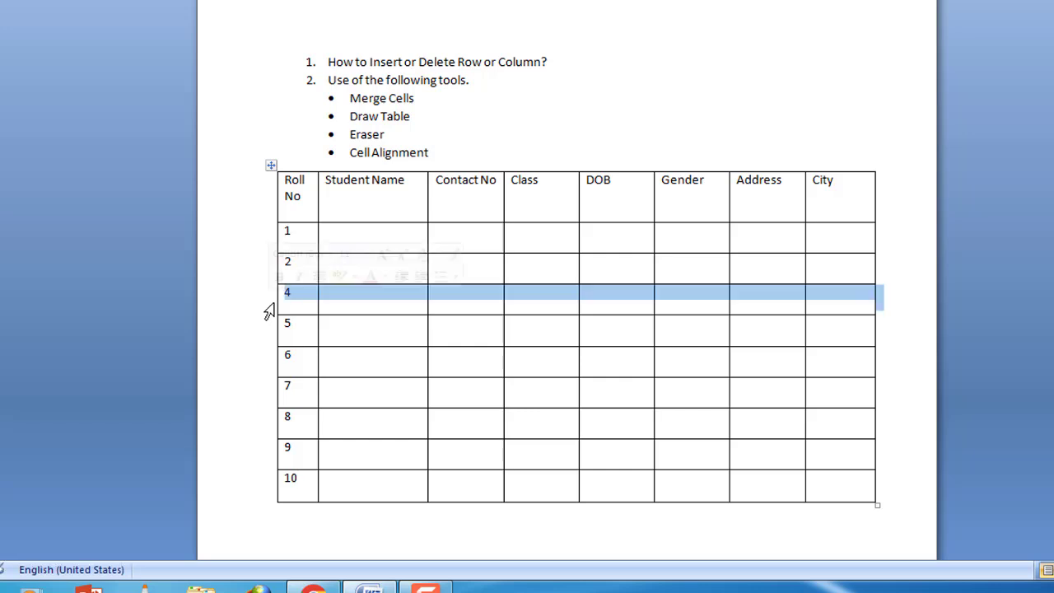
pyautogui.rightClick(374, 296)
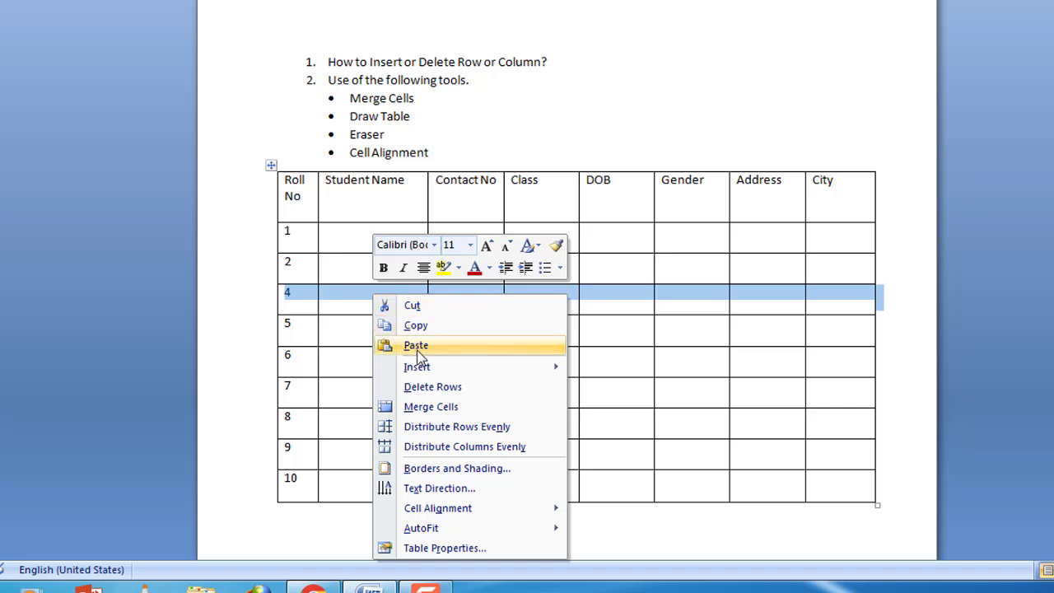
pyautogui.moveTo(420, 373)
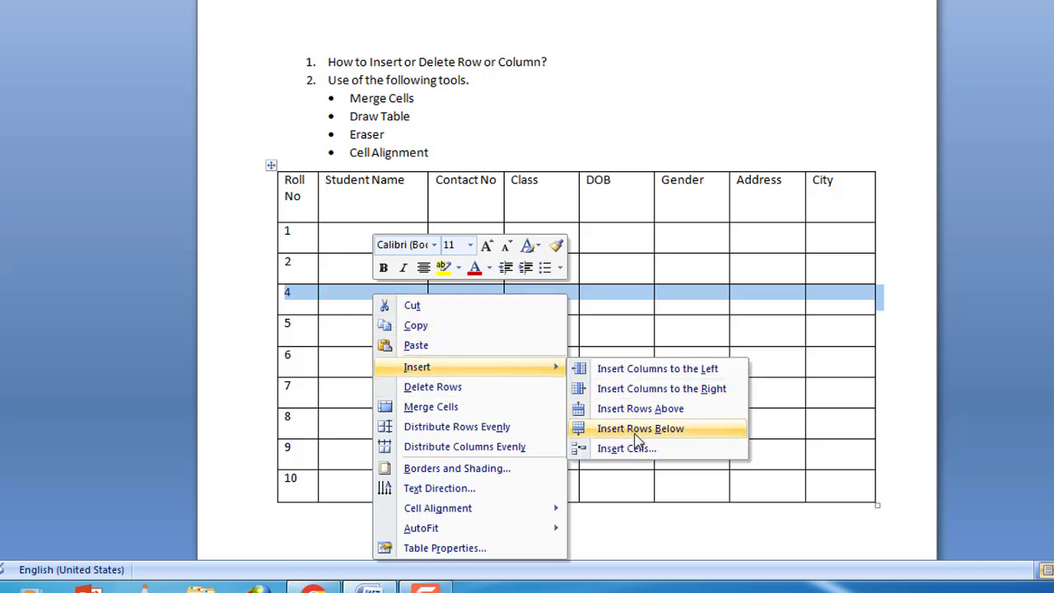
pyautogui.click(676, 410)
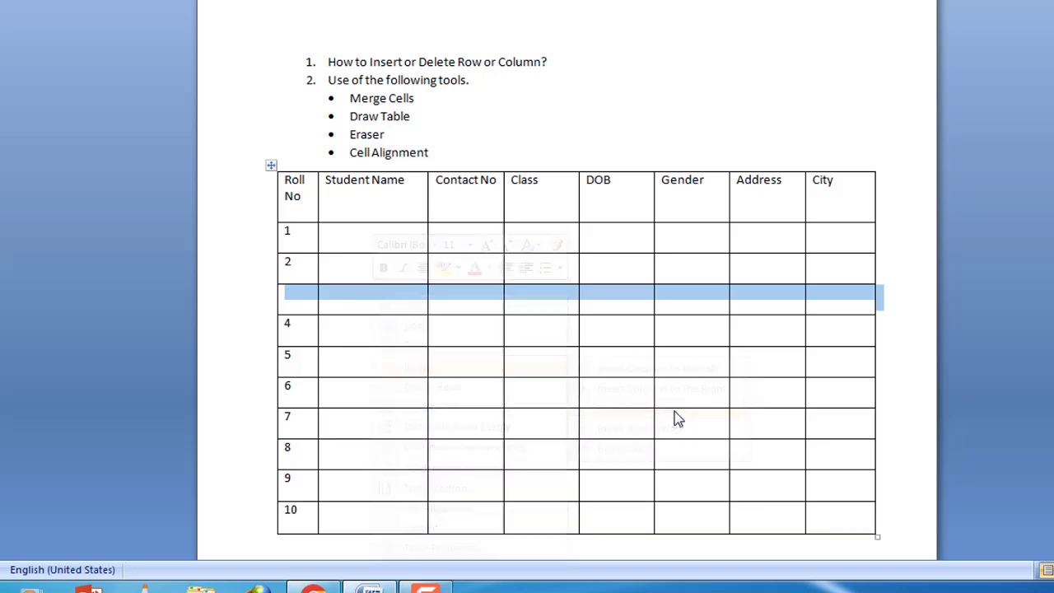
pyautogui.click(299, 302)
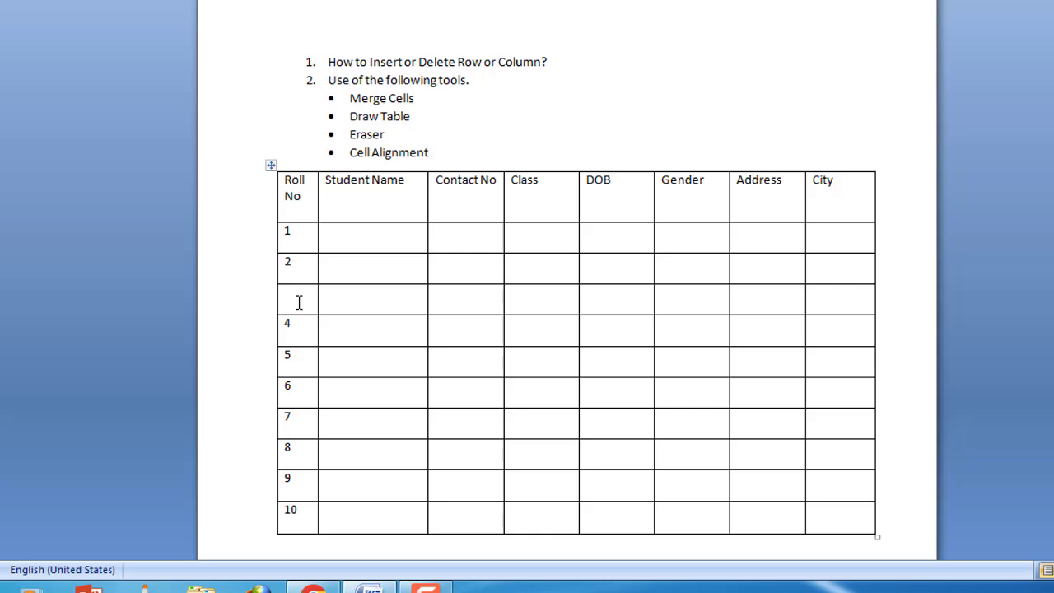
pyautogui.write('3')
# Delete the three table rows with roll numbers 8, 9 and 10
pyautogui.click(268, 459)
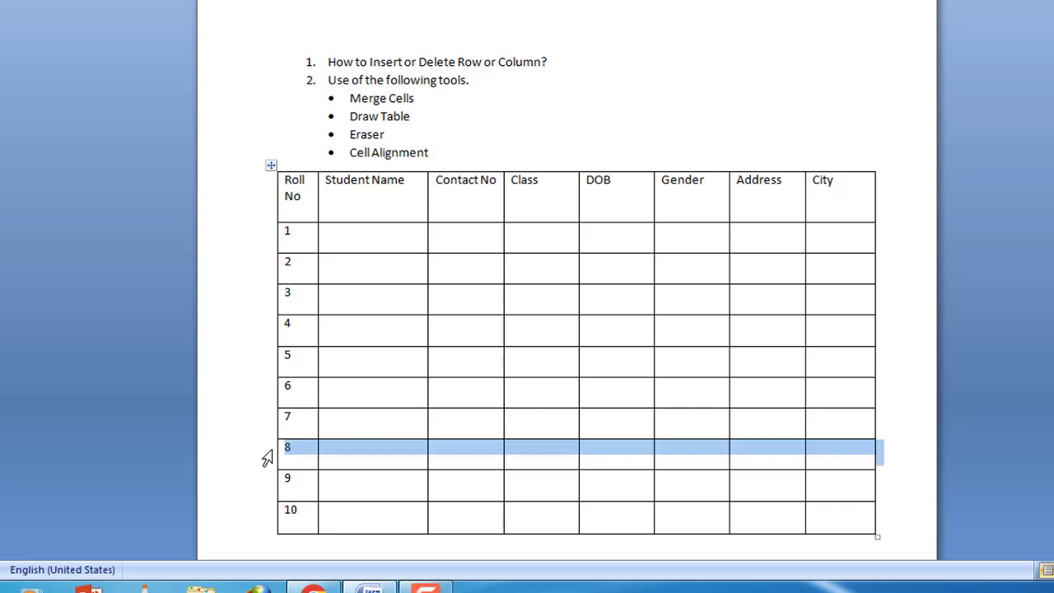
pyautogui.moveTo(267, 459); pyautogui.dragTo(259, 523)
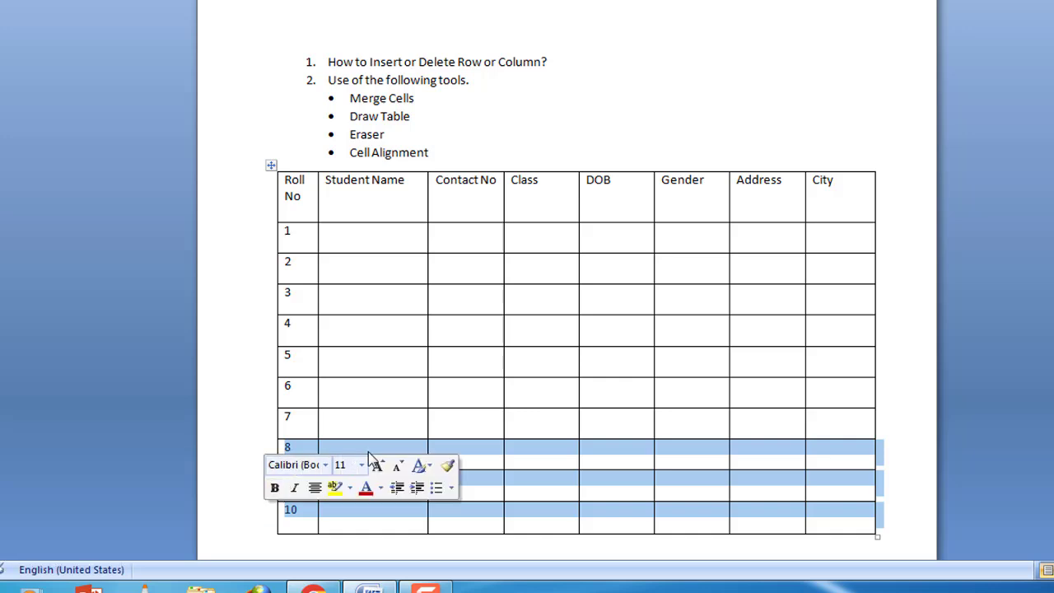
pyautogui.rightClick(558, 483)
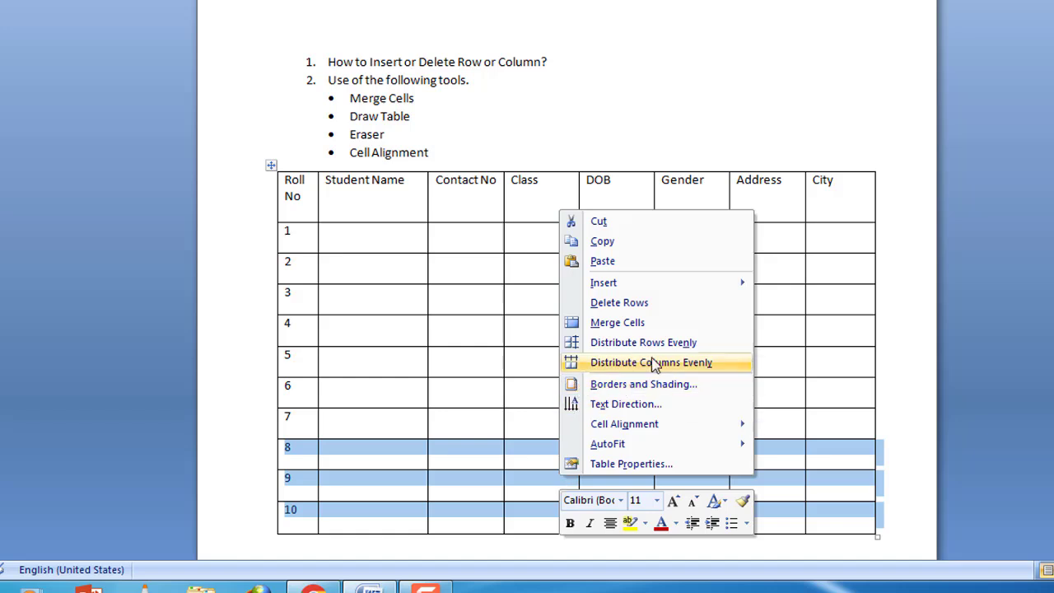
pyautogui.click(660, 307)
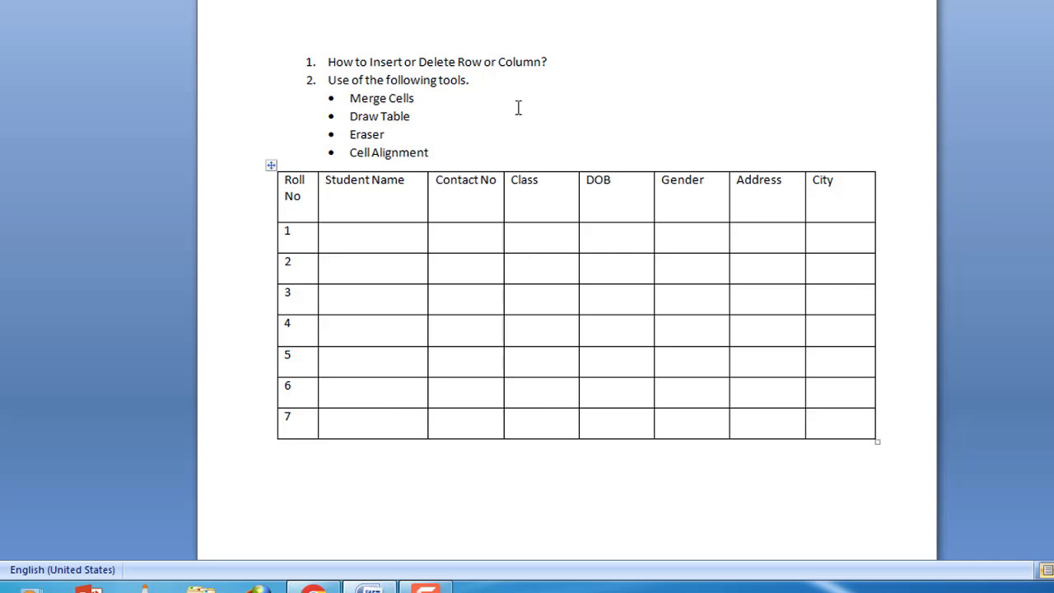
pyautogui.moveTo(560, 64); pyautogui.dragTo(329, 66)
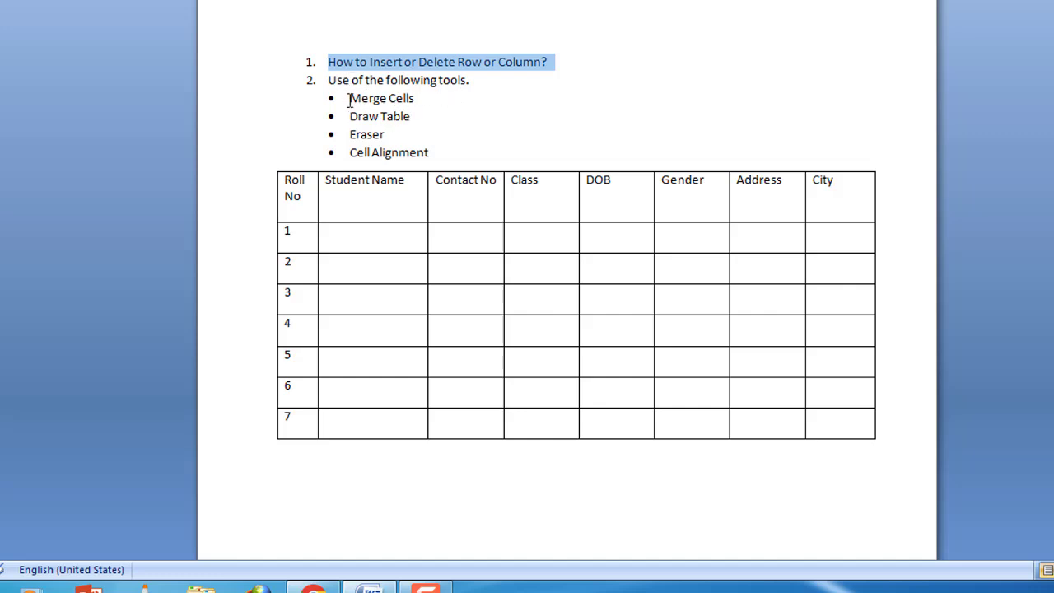
pyautogui.moveTo(347, 98); pyautogui.dragTo(416, 97)
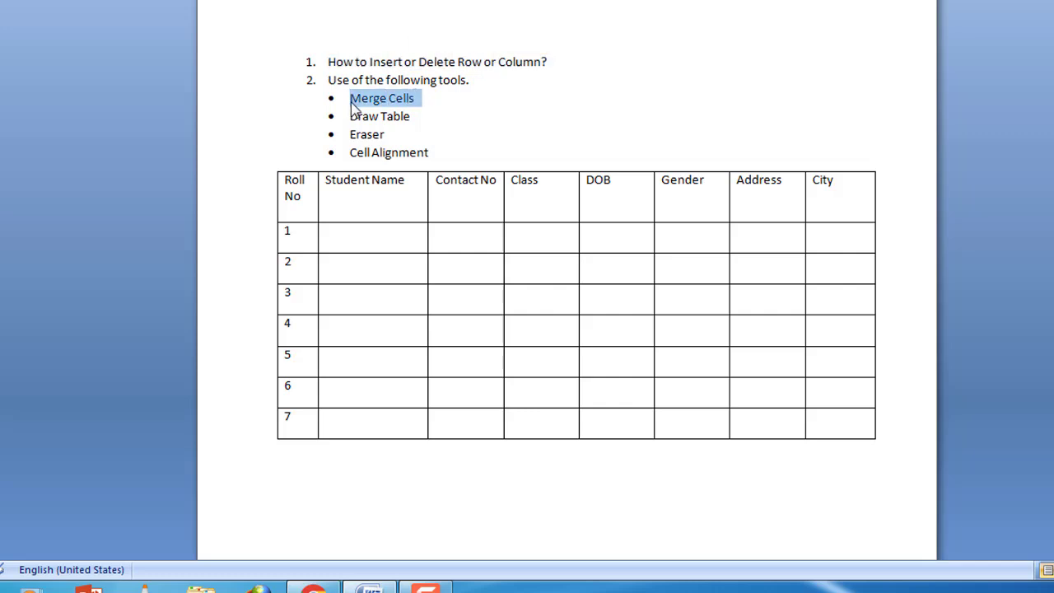
pyautogui.moveTo(349, 116); pyautogui.dragTo(415, 139)
pyautogui.click(357, 136)
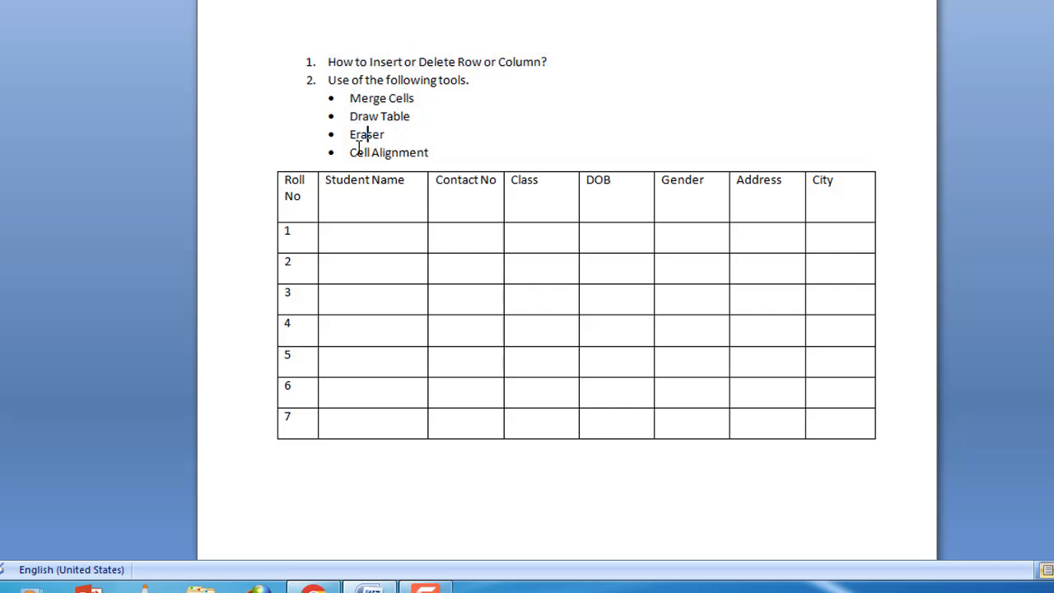
pyautogui.moveTo(349, 152); pyautogui.dragTo(429, 152)
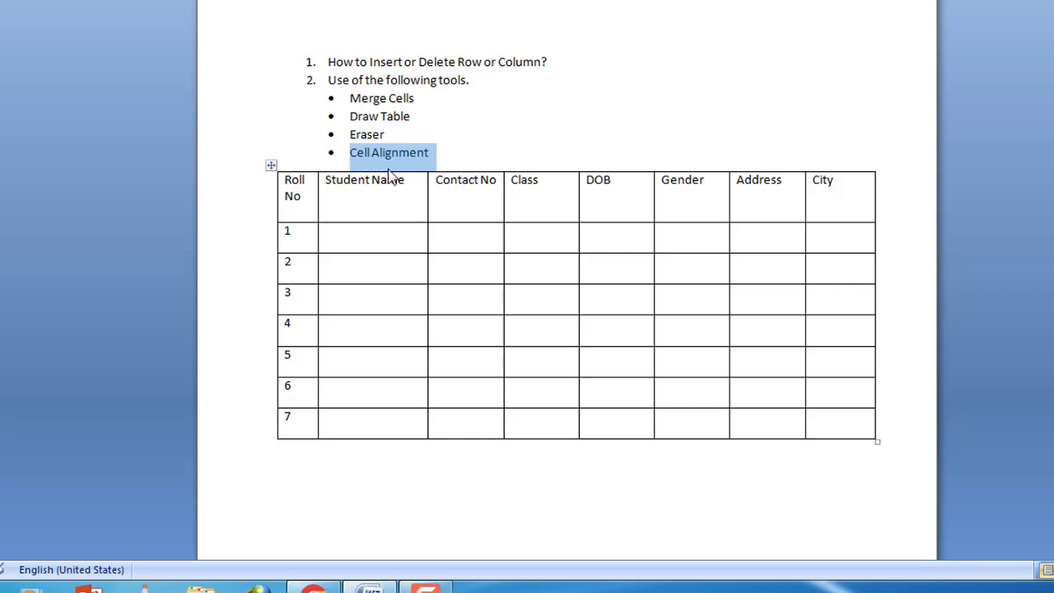
pyautogui.click(460, 200)
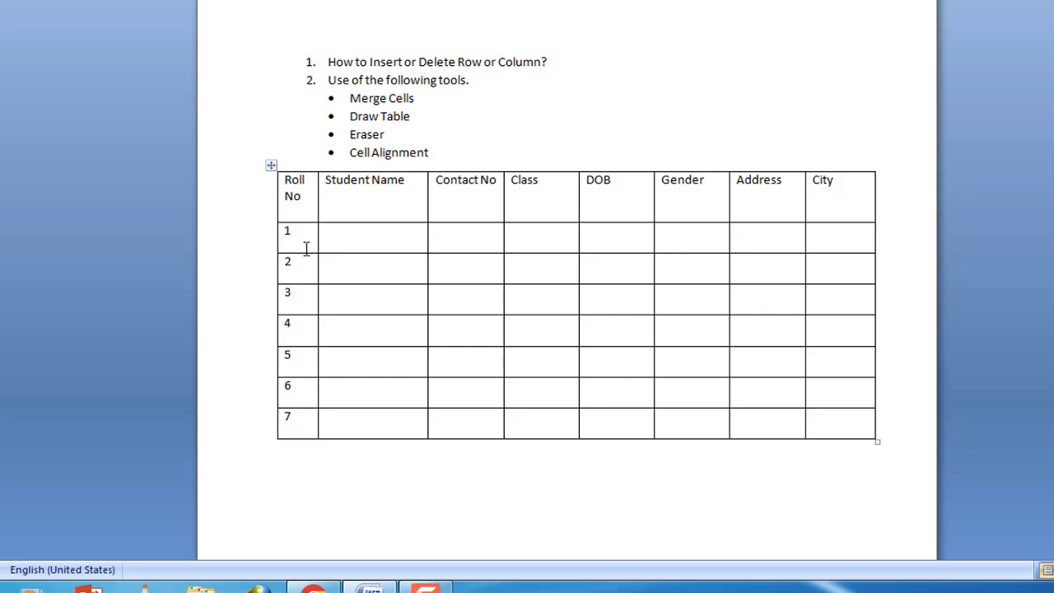
# Insert a blank row above the table's header row
pyautogui.click(268, 208)
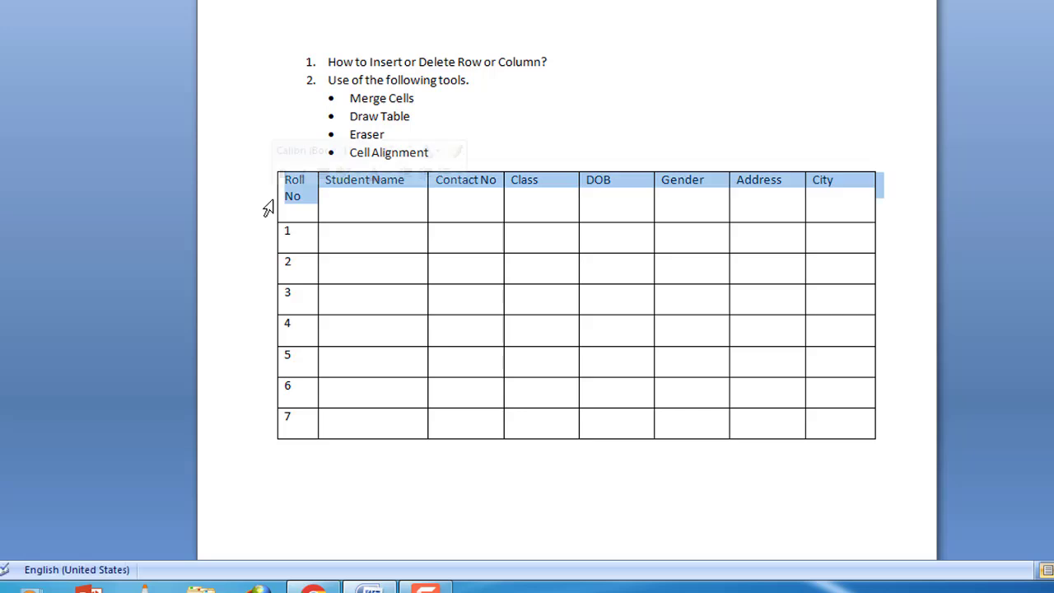
pyautogui.rightClick(527, 189)
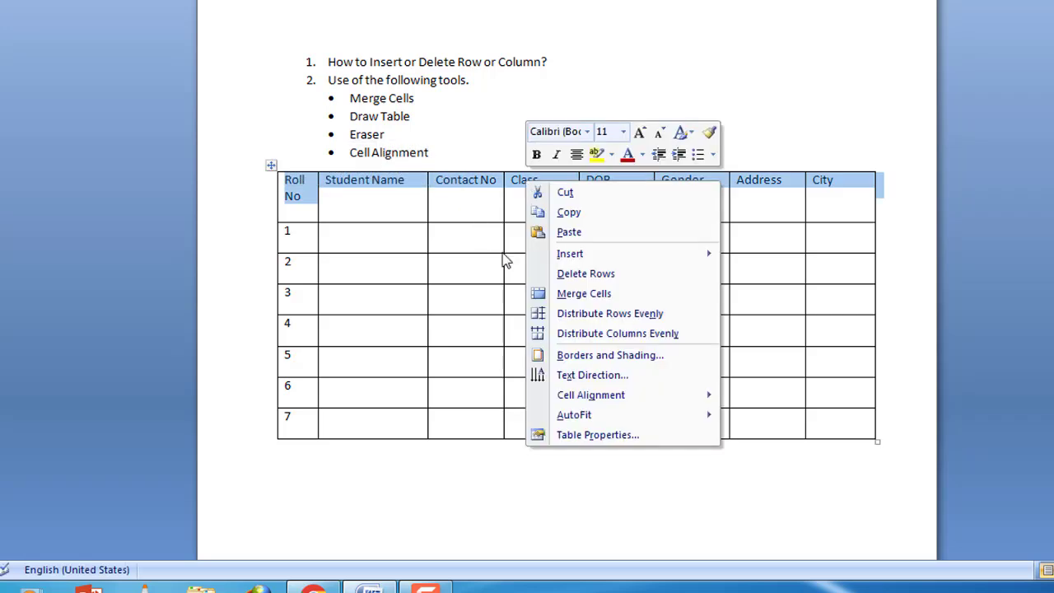
pyautogui.moveTo(576, 260)
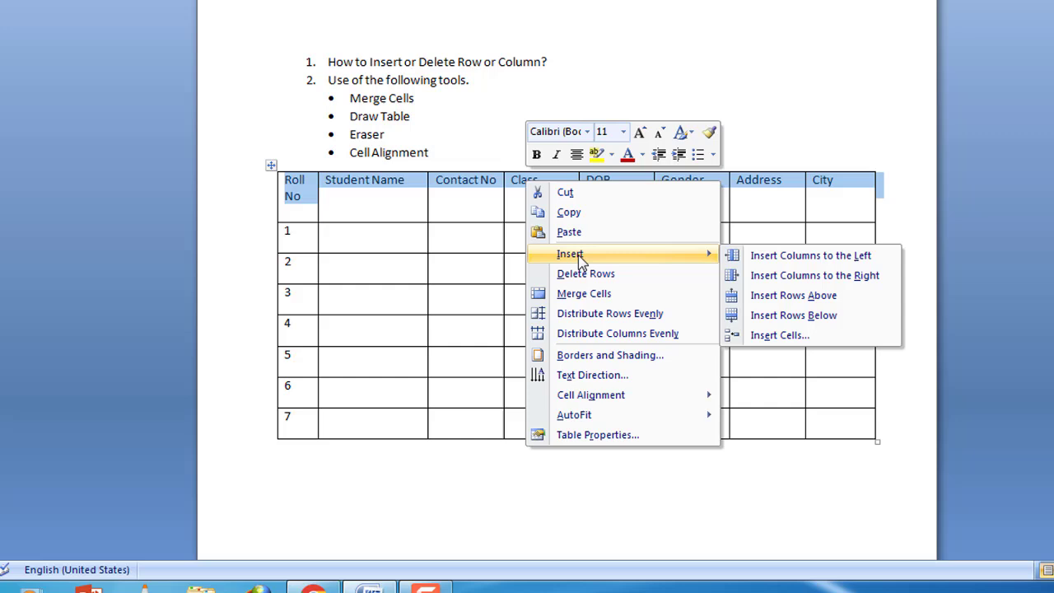
pyautogui.click(777, 296)
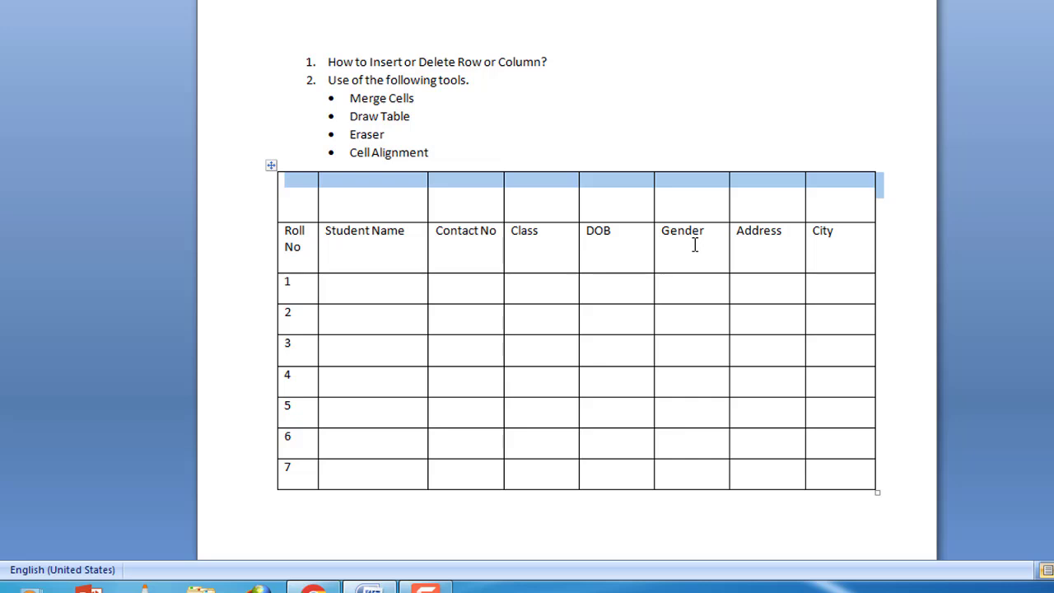
pyautogui.click(822, 198)
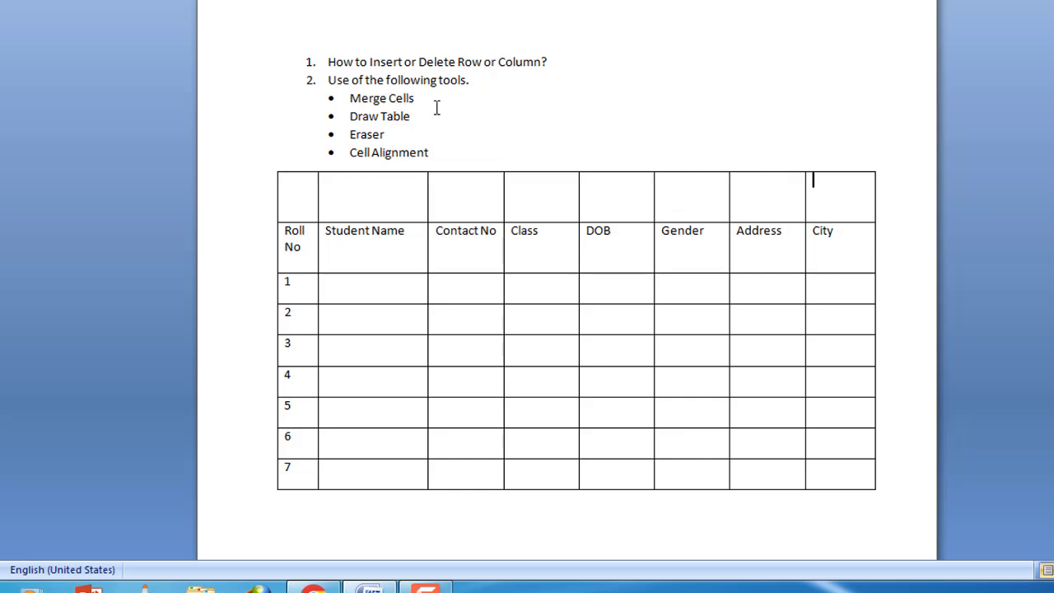
# Merge all cells of the blank row above the headers and enter Student List as the table title
pyautogui.moveTo(350, 97); pyautogui.dragTo(387, 96)
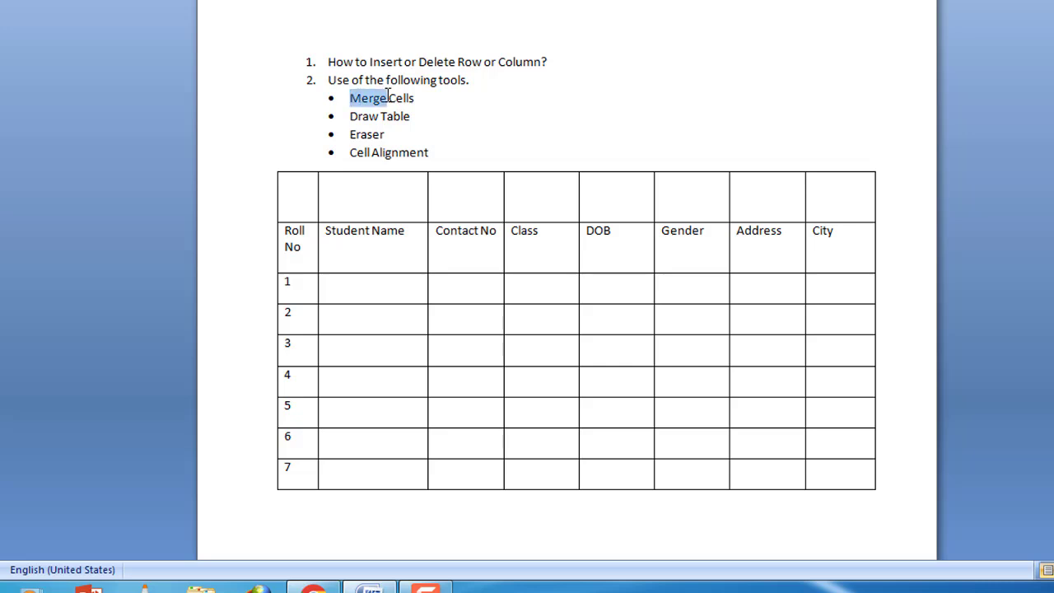
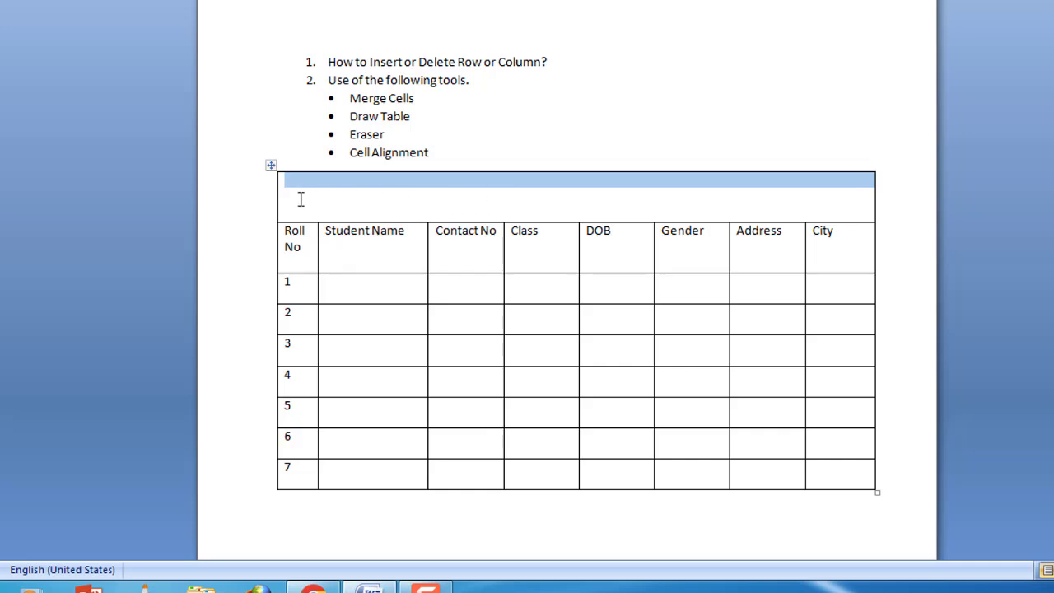
pyautogui.click(546, 211)
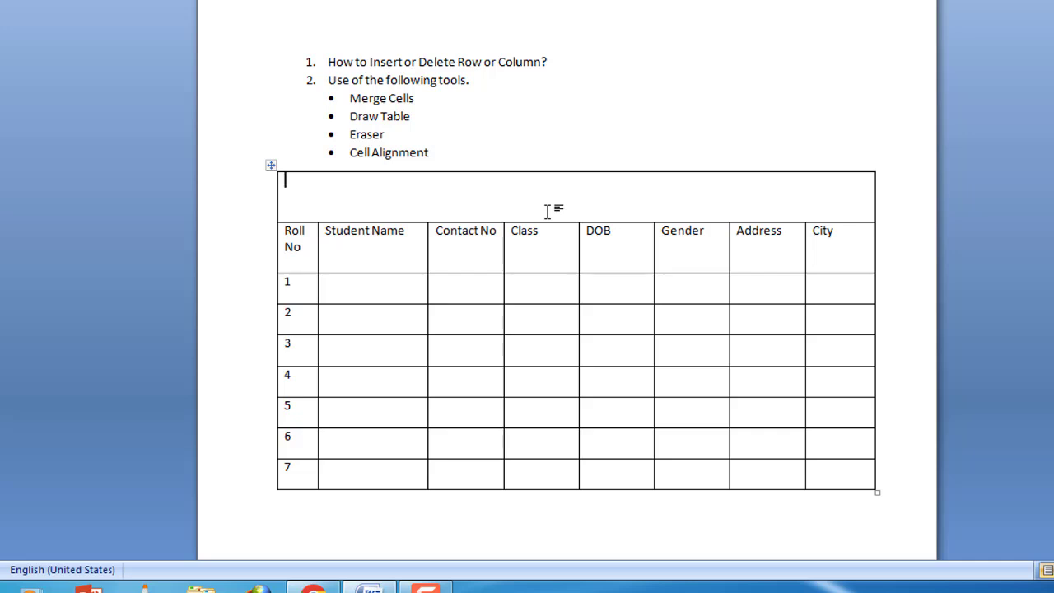
pyautogui.write('Student L')
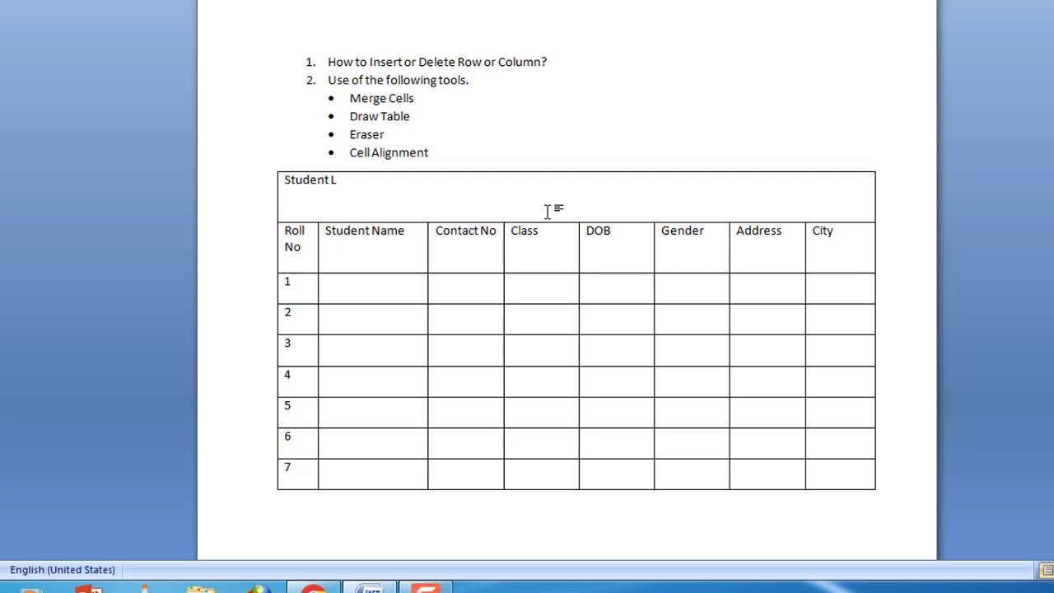
pyautogui.write('ist')
pyautogui.moveTo(410, 116); pyautogui.dragTo(365, 135)
pyautogui.click(357, 152)
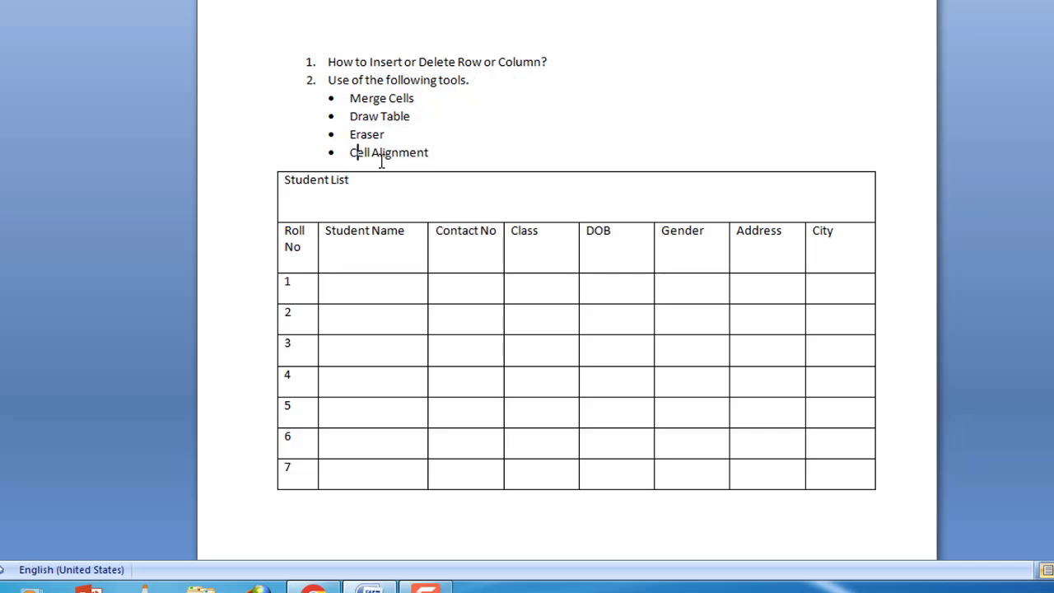
pyautogui.click(489, 278)
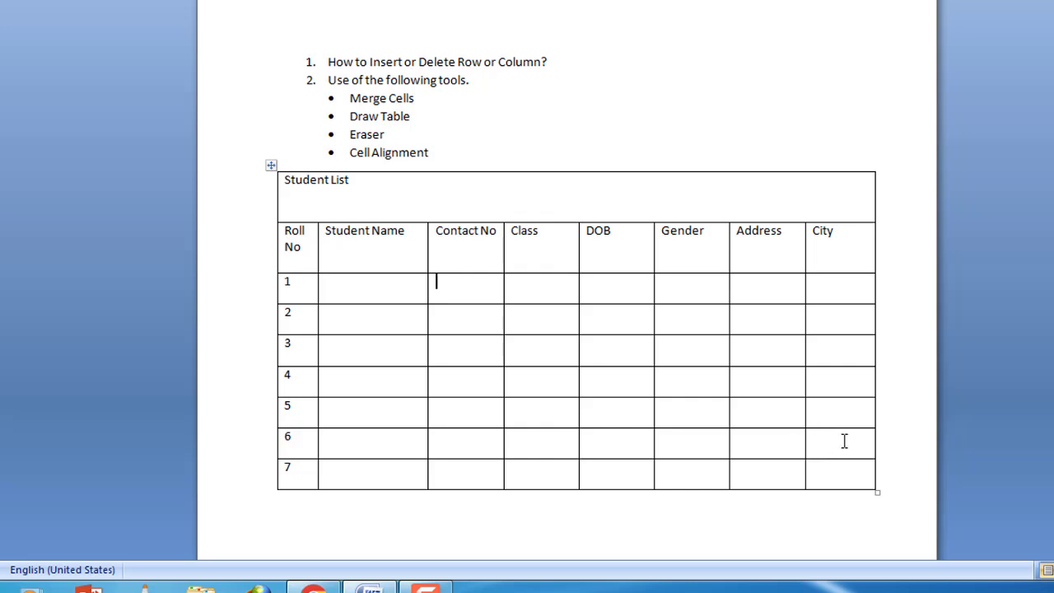
pyautogui.moveTo(410, 116); pyautogui.dragTo(368, 116)
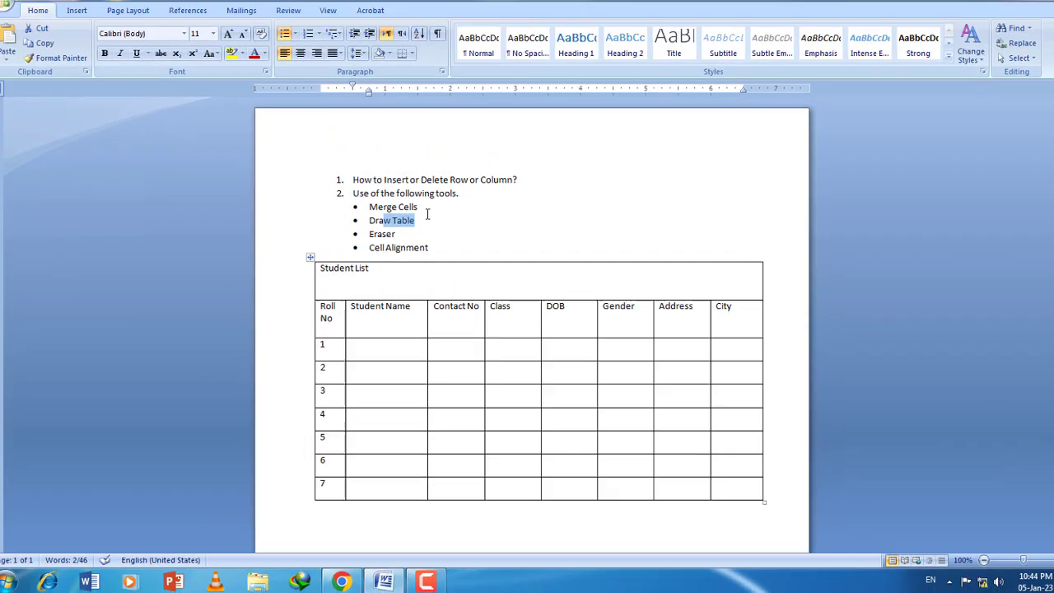
pyautogui.click(392, 220)
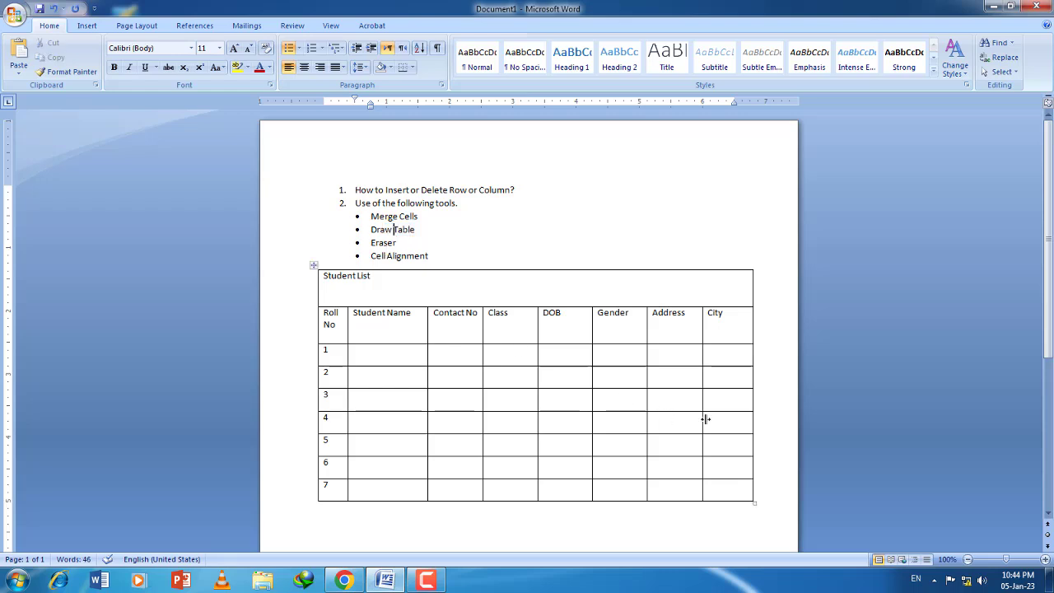
# Merge the DOB, Gender, Address and City cells in the row of roll number 5
pyautogui.moveTo(717, 440); pyautogui.dragTo(580, 444)
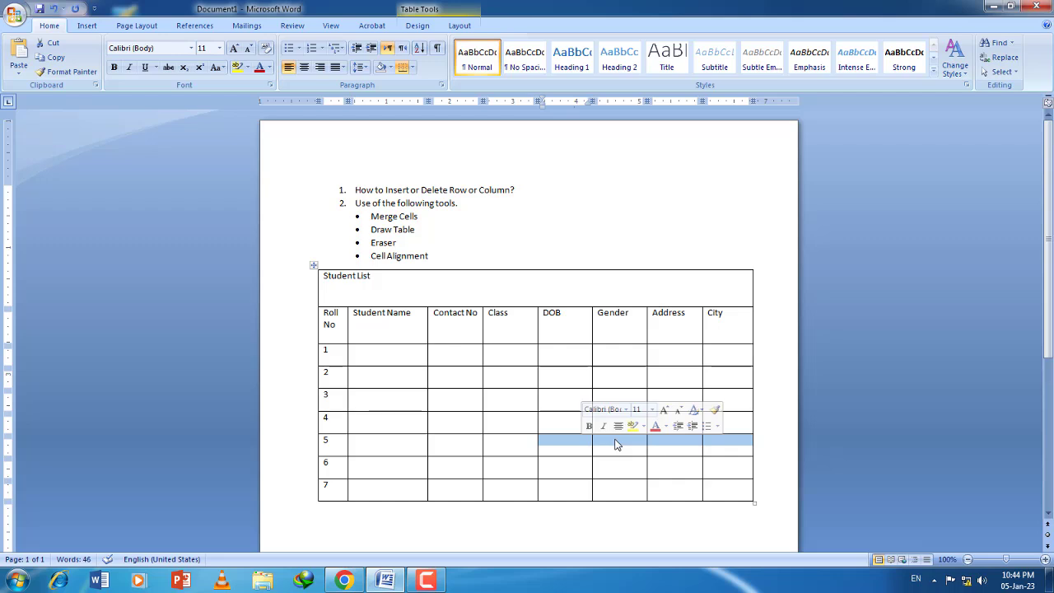
pyautogui.rightClick(617, 444)
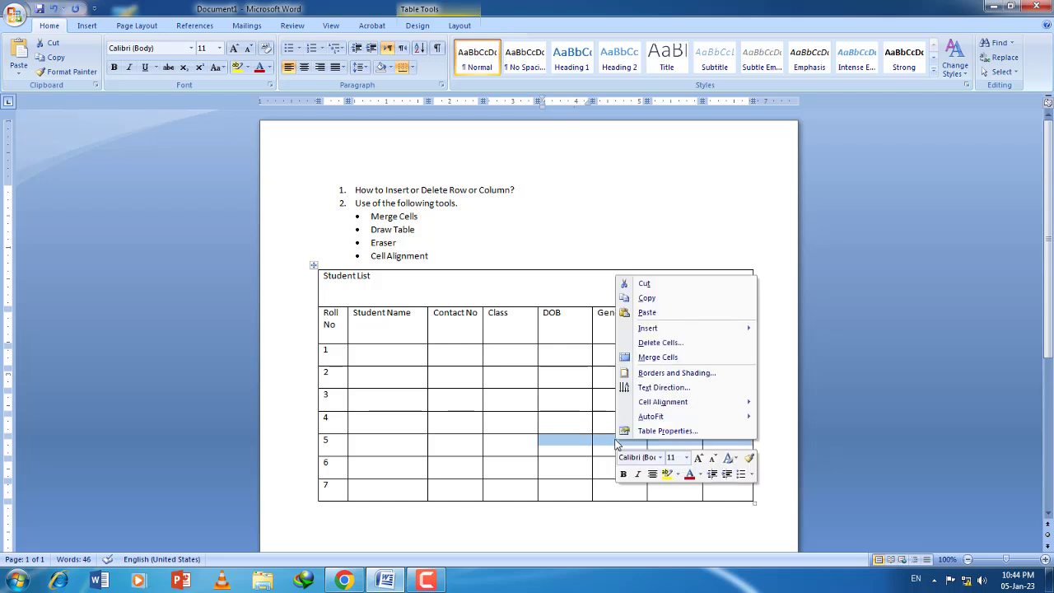
pyautogui.click(675, 359)
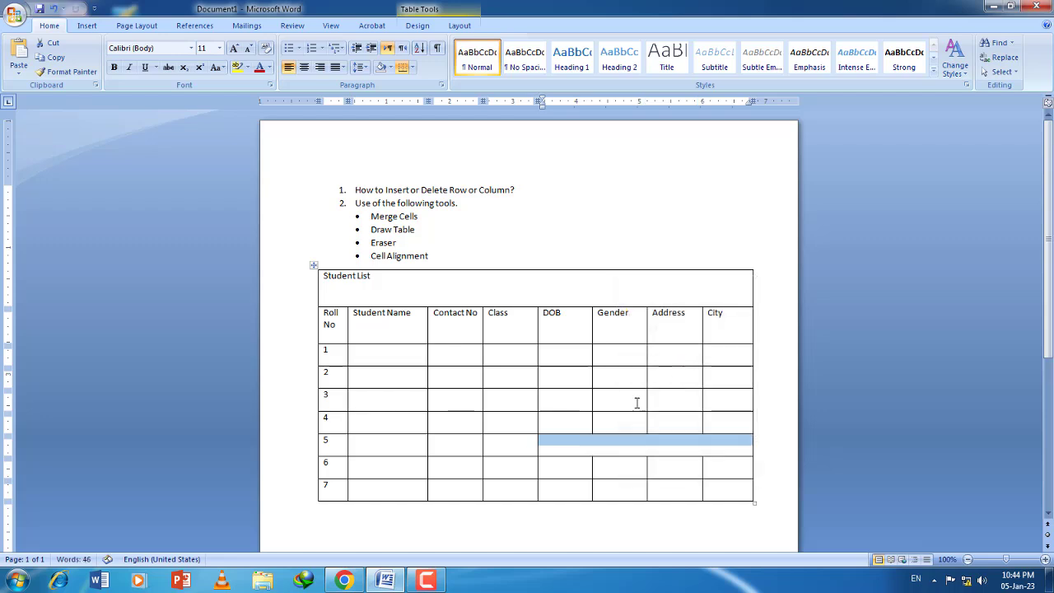
pyautogui.click(624, 443)
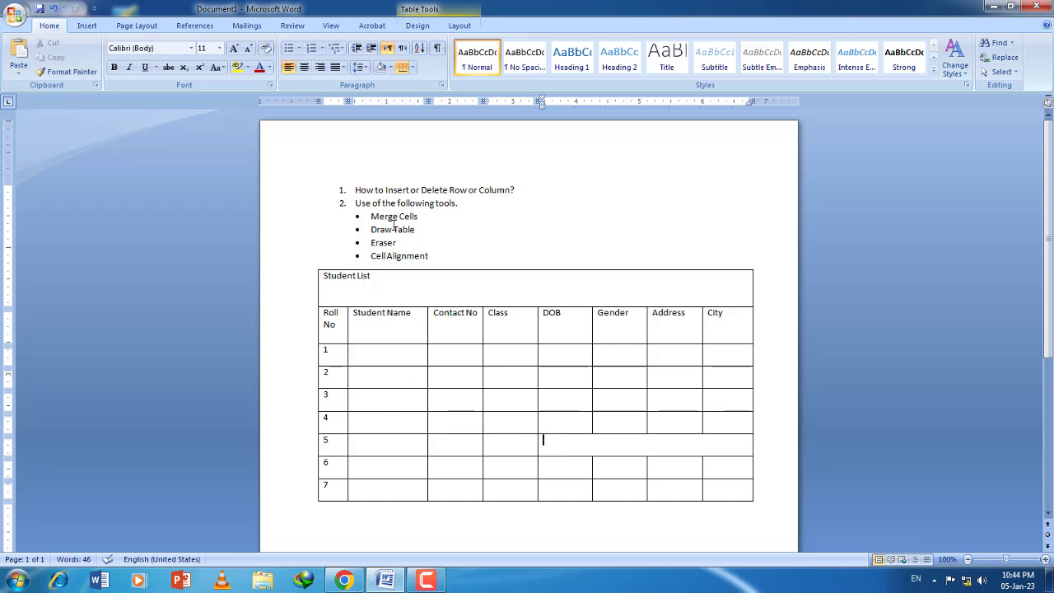
pyautogui.moveTo(372, 231)
pyautogui.mouseDown()
pyautogui.moveTo(391, 218)
pyautogui.moveTo(391, 230)
pyautogui.mouseUp()
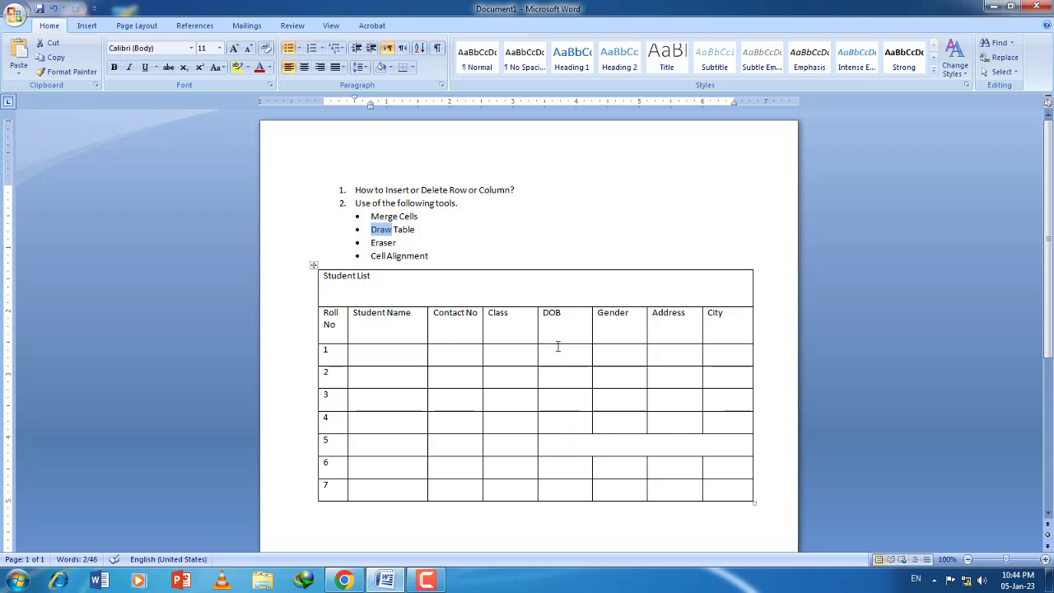
pyautogui.click(421, 229)
pyautogui.moveTo(409, 232); pyautogui.dragTo(371, 230)
pyautogui.click(410, 241)
pyautogui.click(408, 320)
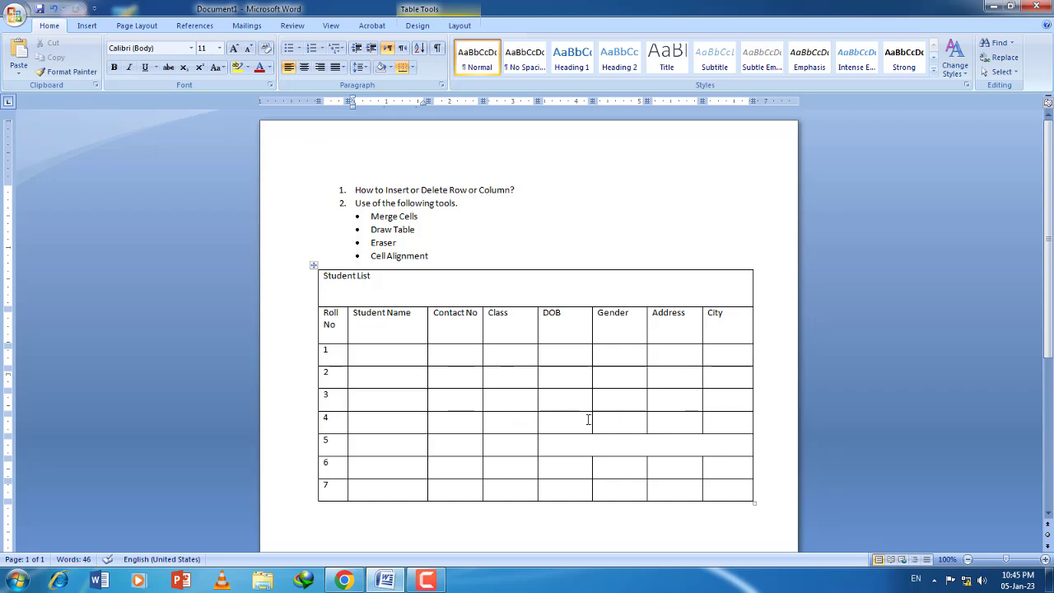
# Use Draw Table to add two vertical borders beneath DOB inside the merged cell of roll number 5
pyautogui.click(417, 27)
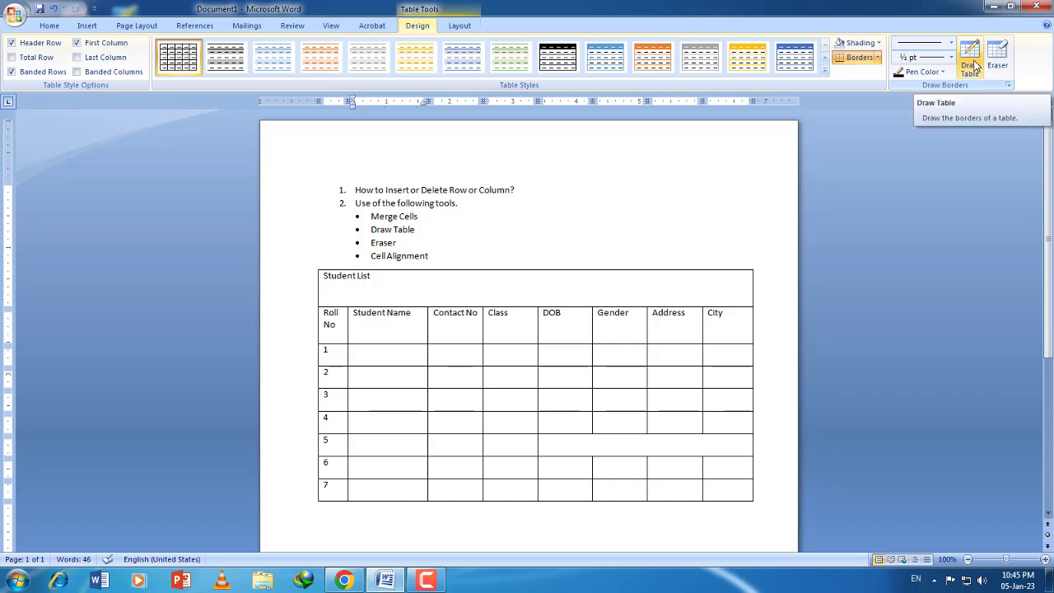
pyautogui.click(974, 66)
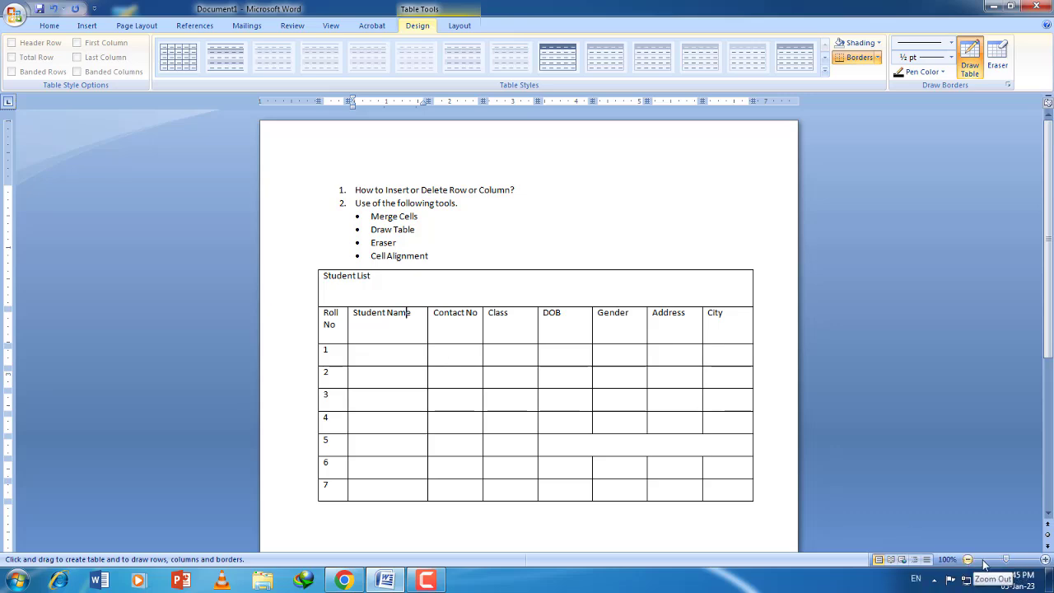
pyautogui.click(1046, 559)
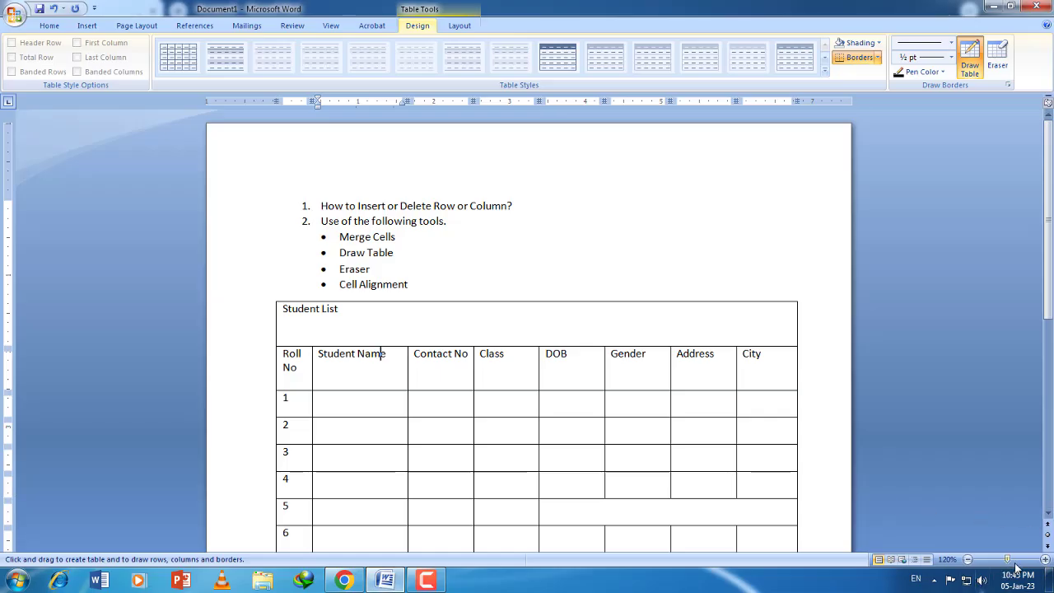
pyautogui.click(1045, 560)
pyautogui.click(1046, 560)
pyautogui.click(1045, 560)
pyautogui.scroll(-4, 532, 369)
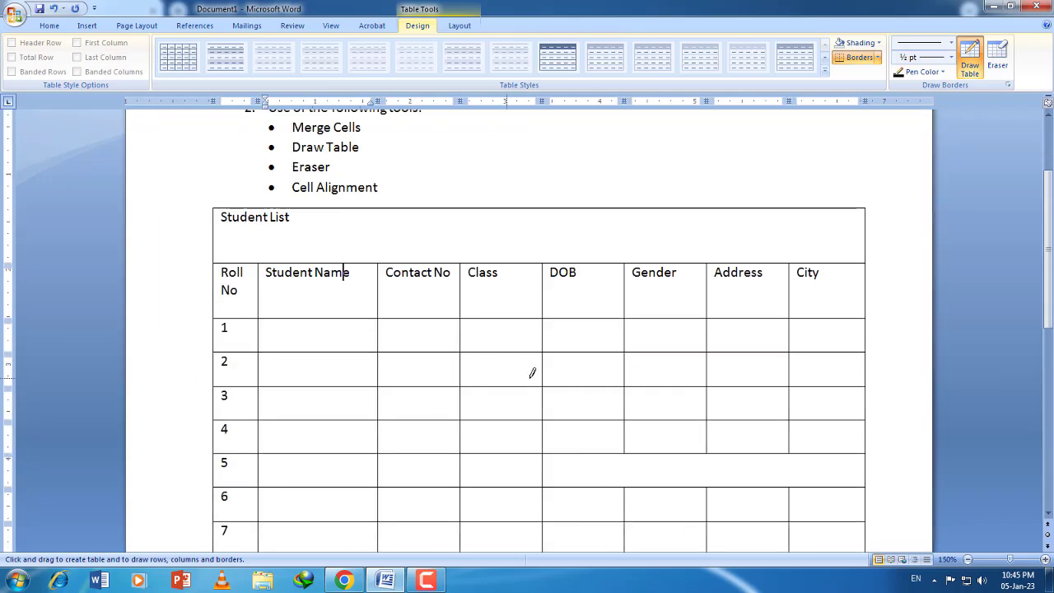
pyautogui.click(1045, 559)
pyautogui.scroll(-4, 618, 400)
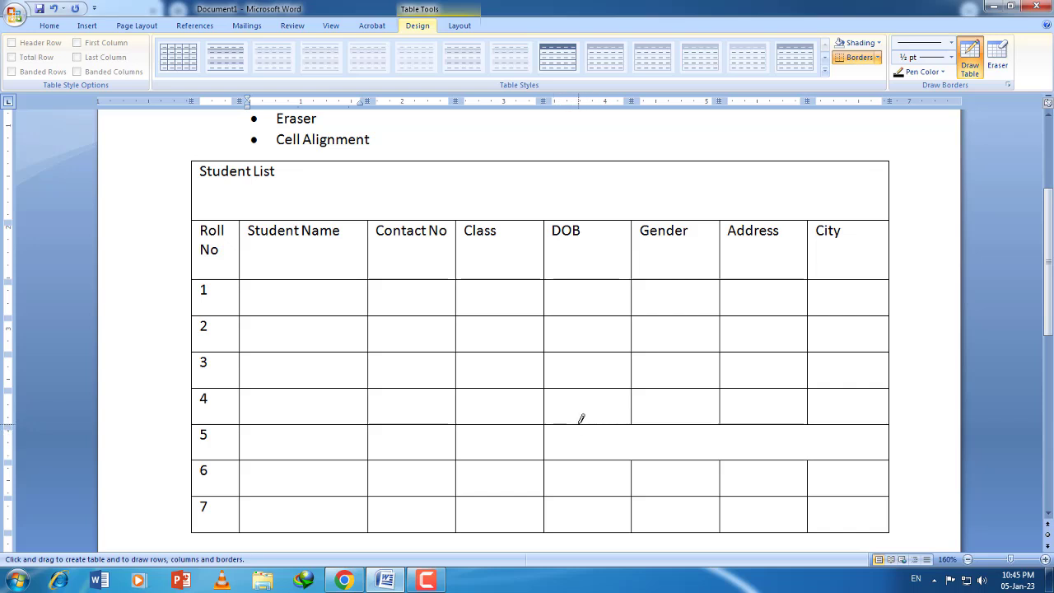
pyautogui.click(580, 420)
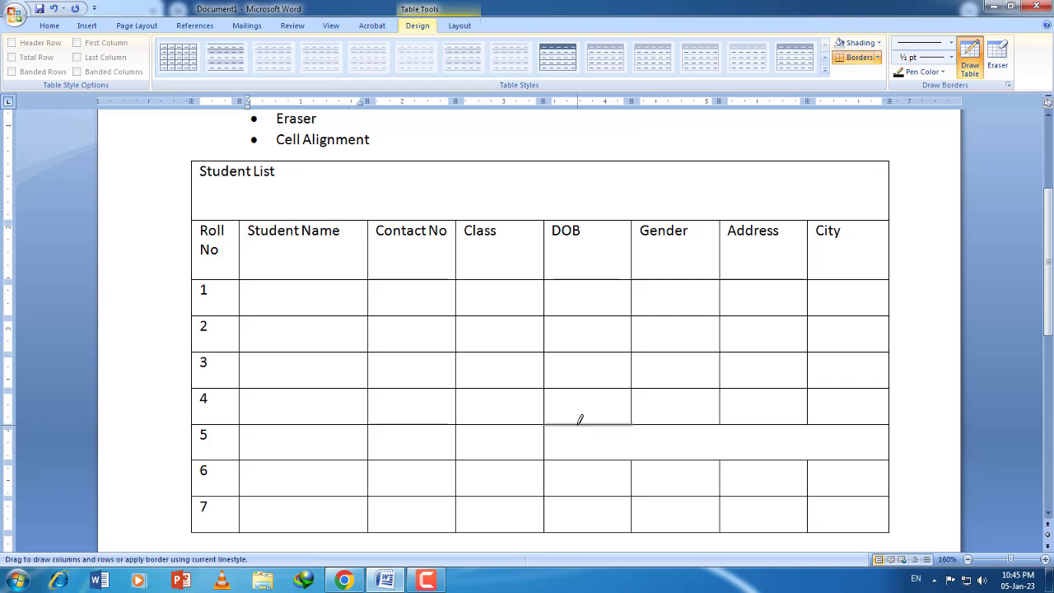
pyautogui.moveTo(579, 420); pyautogui.dragTo(579, 451)
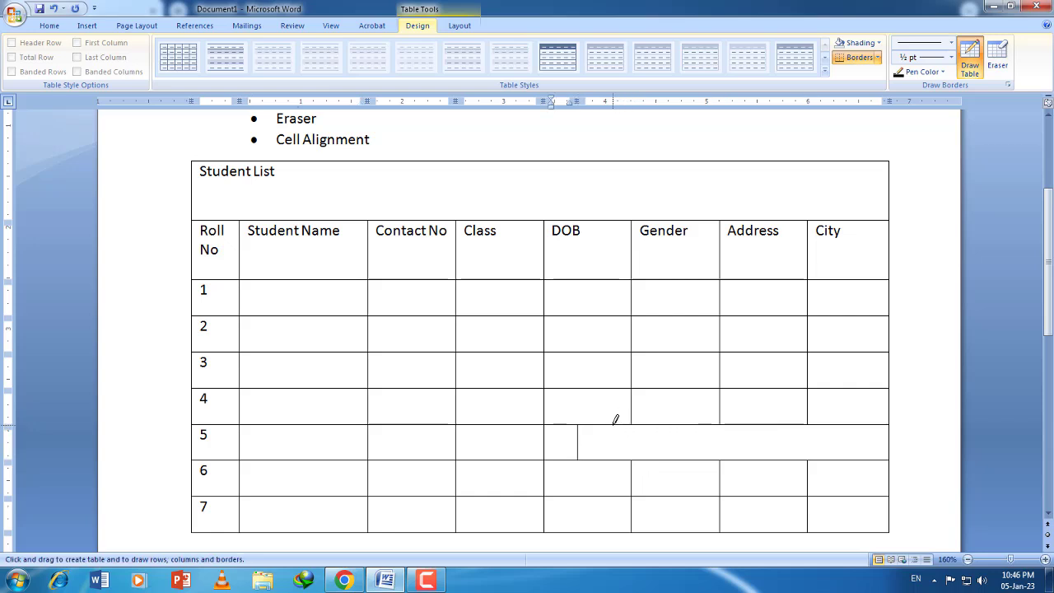
pyautogui.moveTo(615, 420); pyautogui.dragTo(614, 447)
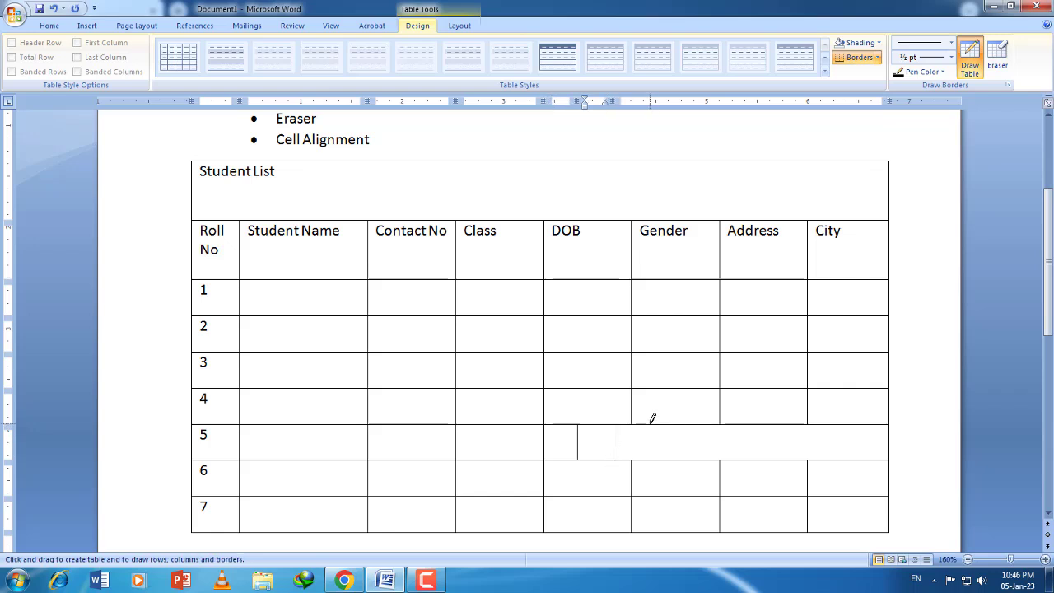
# Try drawing more vertical borders beneath Gender in roll number 5's merged cell, and leave Draw Table mode
pyautogui.moveTo(651, 419); pyautogui.dragTo(654, 447)
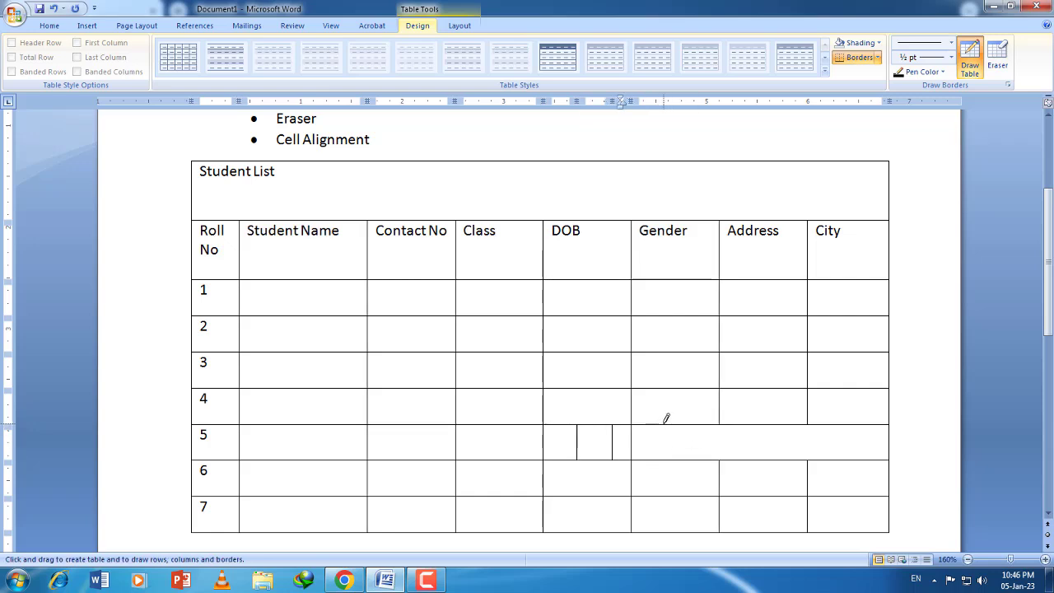
pyautogui.moveTo(668, 421); pyautogui.dragTo(663, 454)
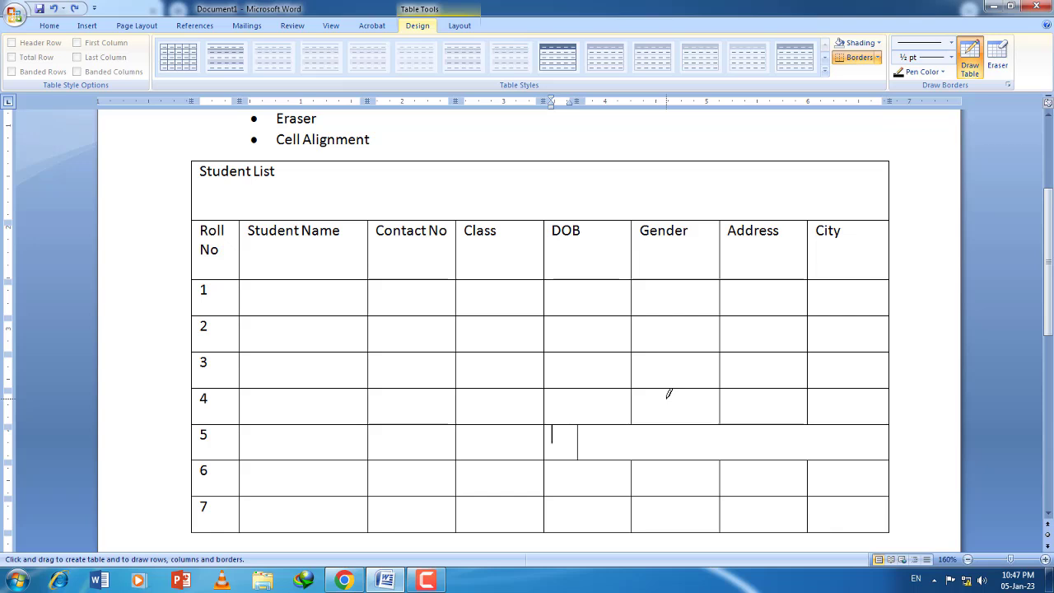
pyautogui.press('Escape')
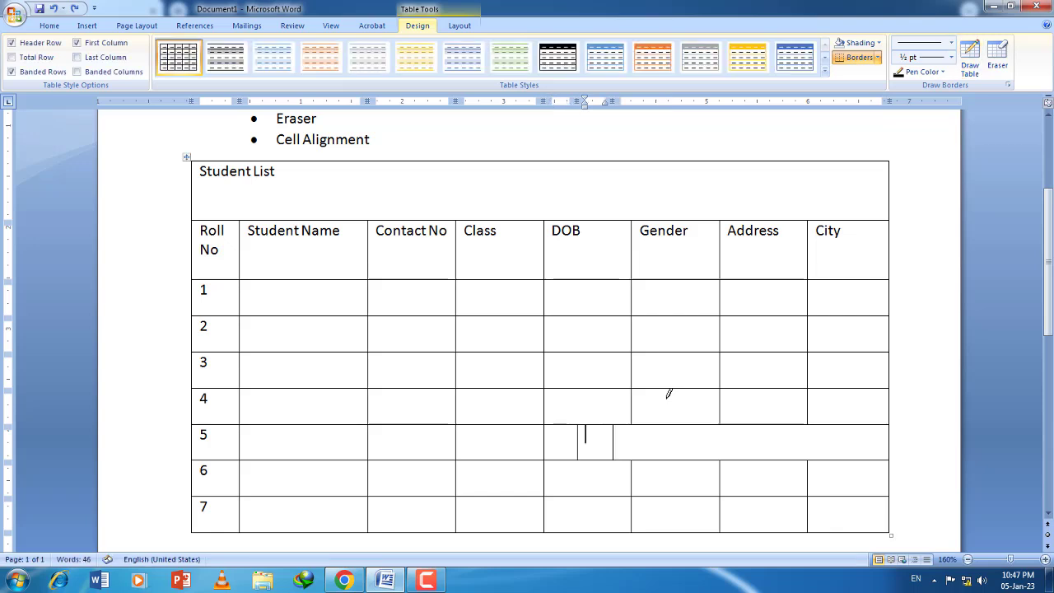
# Draw a vertical border along Gender's left edge in roll number 5, plus one splitting the Gender area through roll numbers 4 and 5
pyautogui.press('Tab')
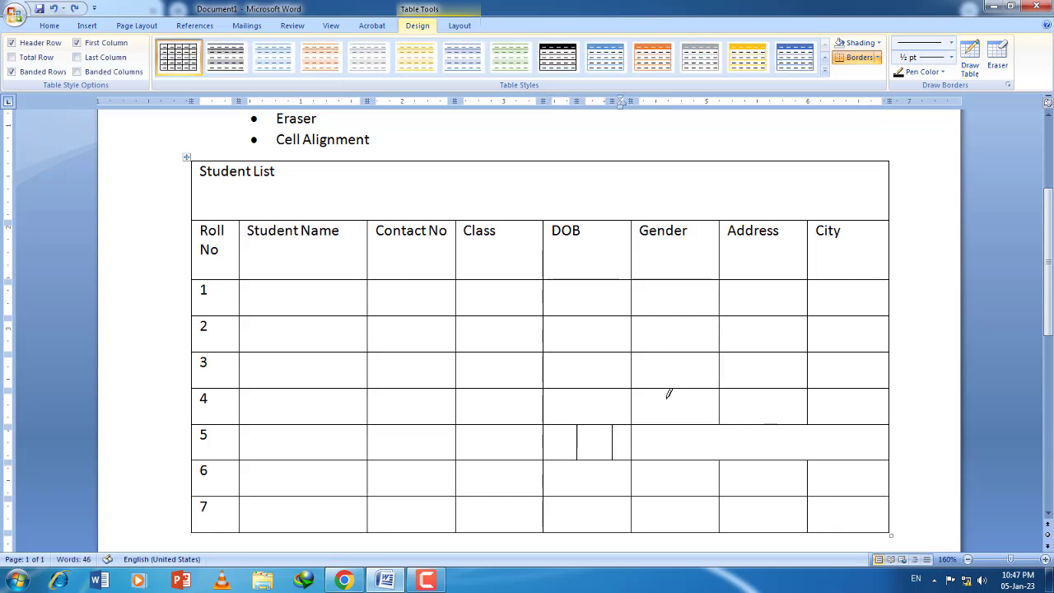
pyautogui.hotkey('ctrl', 'y')
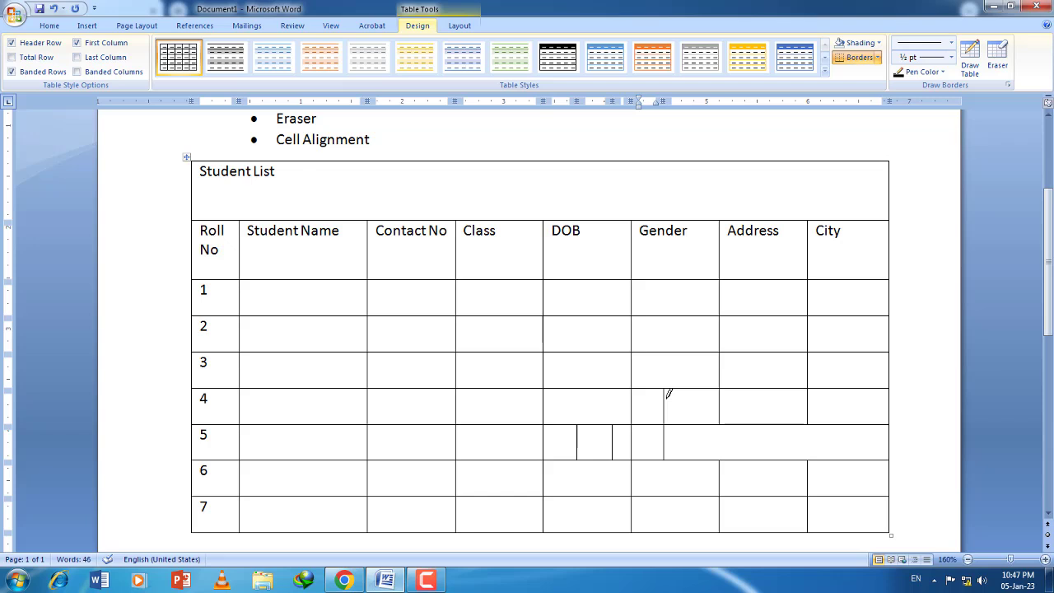
pyautogui.moveTo(666, 390); pyautogui.dragTo(666, 423)
# Use the Eraser to remove the drawn vertical border inside the Gender cell of roll number 4
pyautogui.click(967, 560)
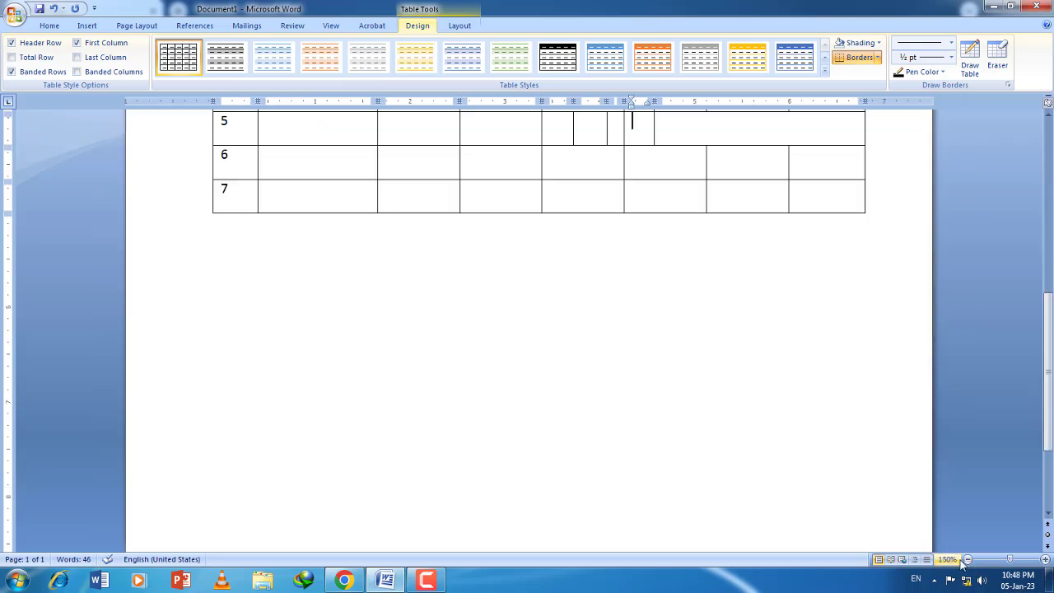
pyautogui.click(967, 560)
pyautogui.click(967, 560)
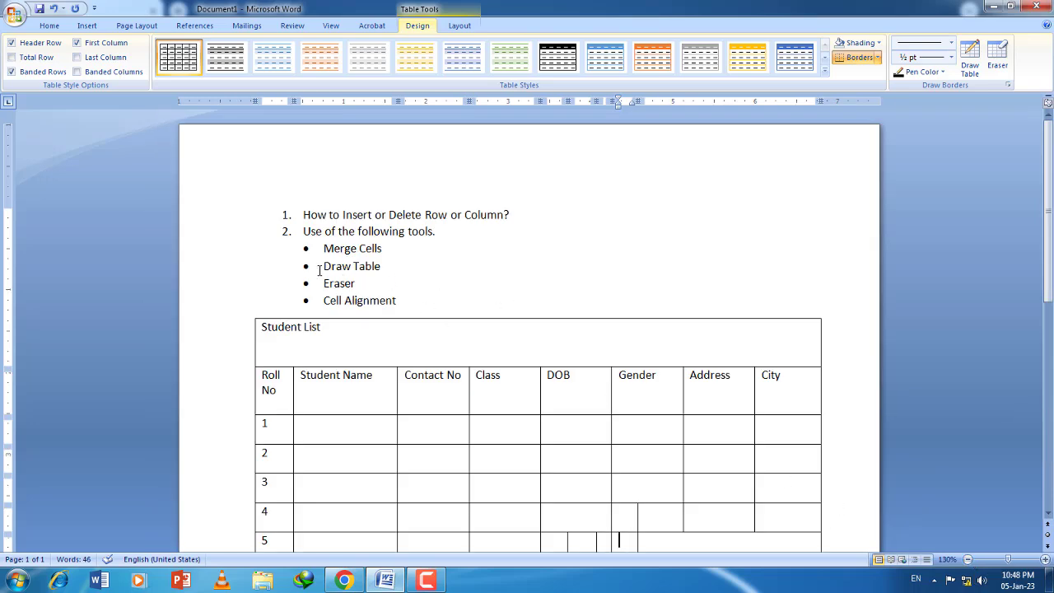
pyautogui.scroll(-1, 571, 303)
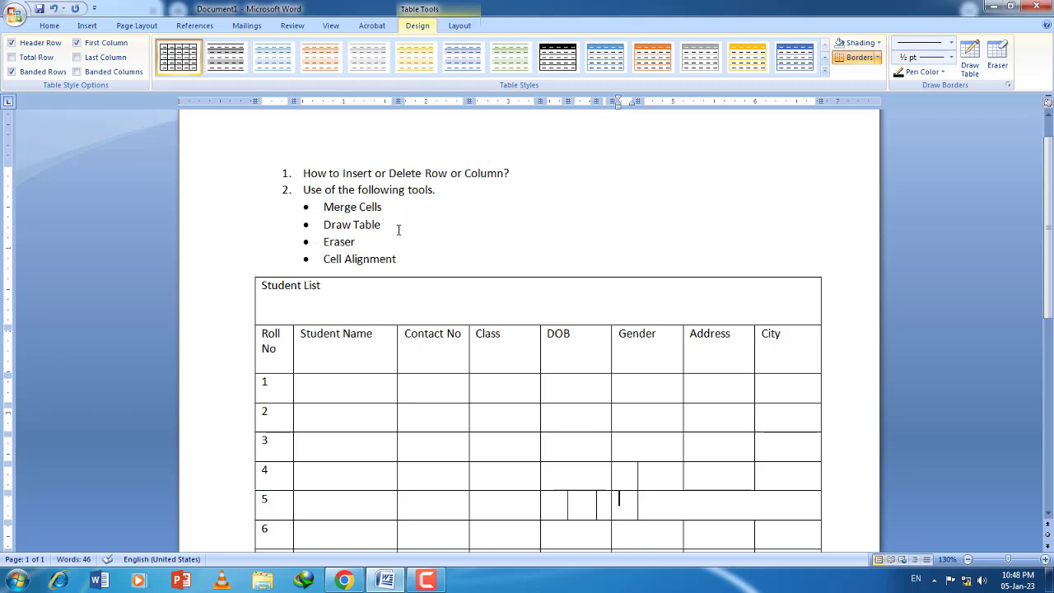
pyautogui.scroll(-1, 398, 231)
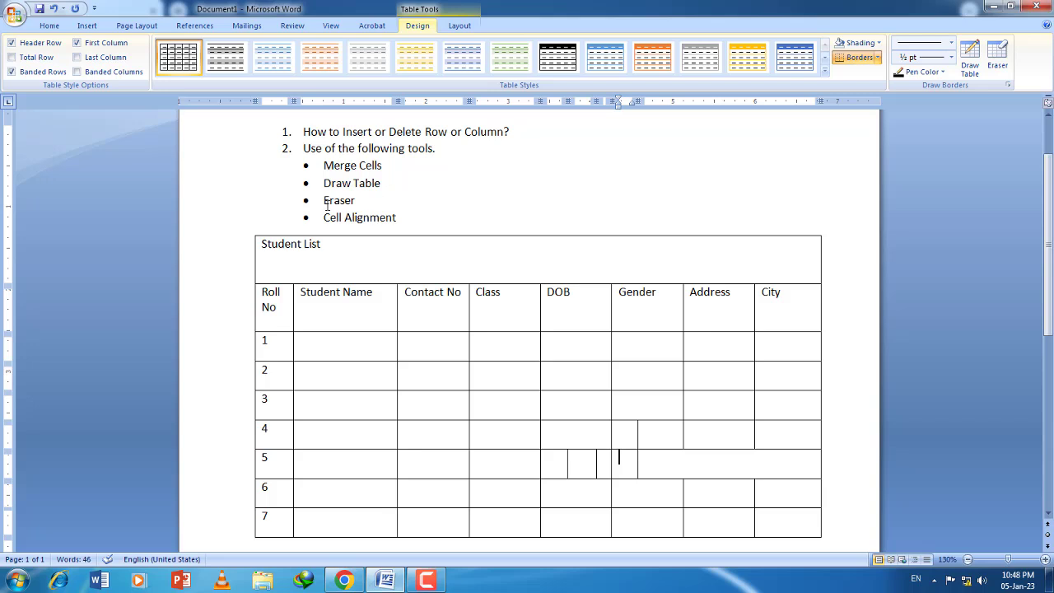
pyautogui.moveTo(324, 200); pyautogui.dragTo(358, 209)
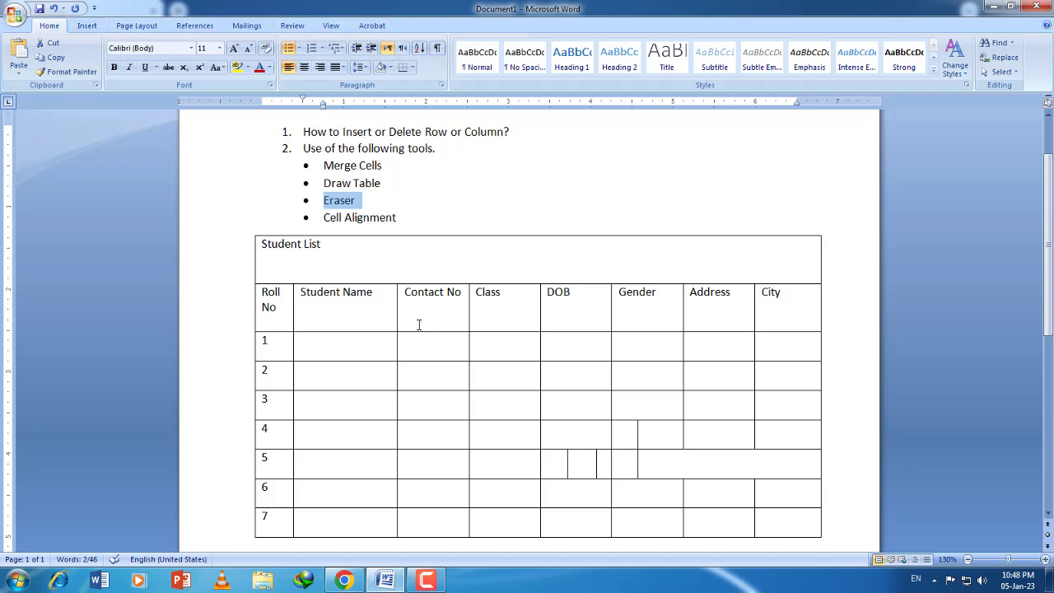
pyautogui.click(443, 342)
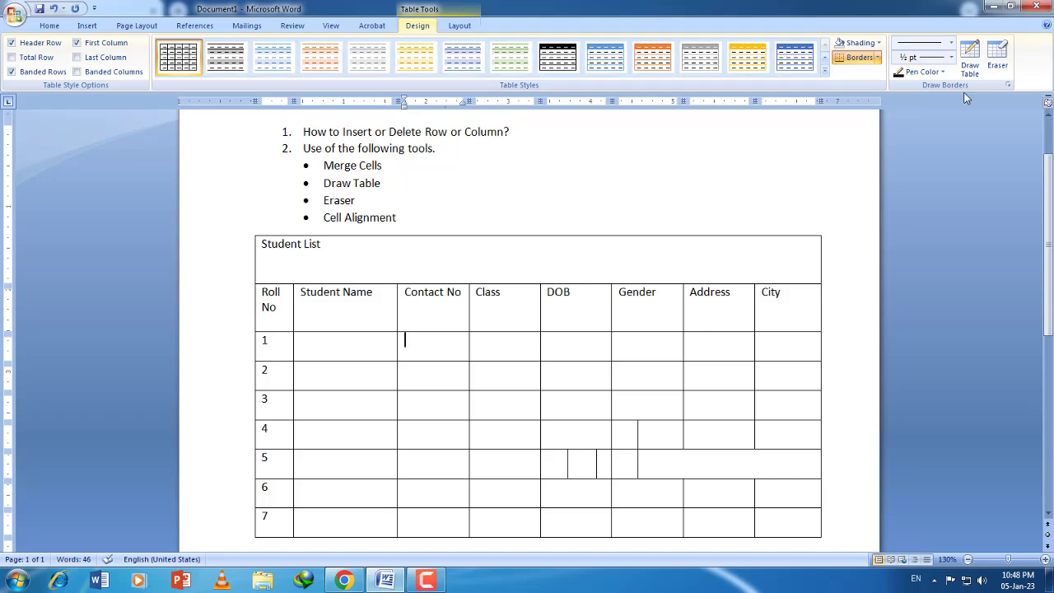
pyautogui.click(997, 57)
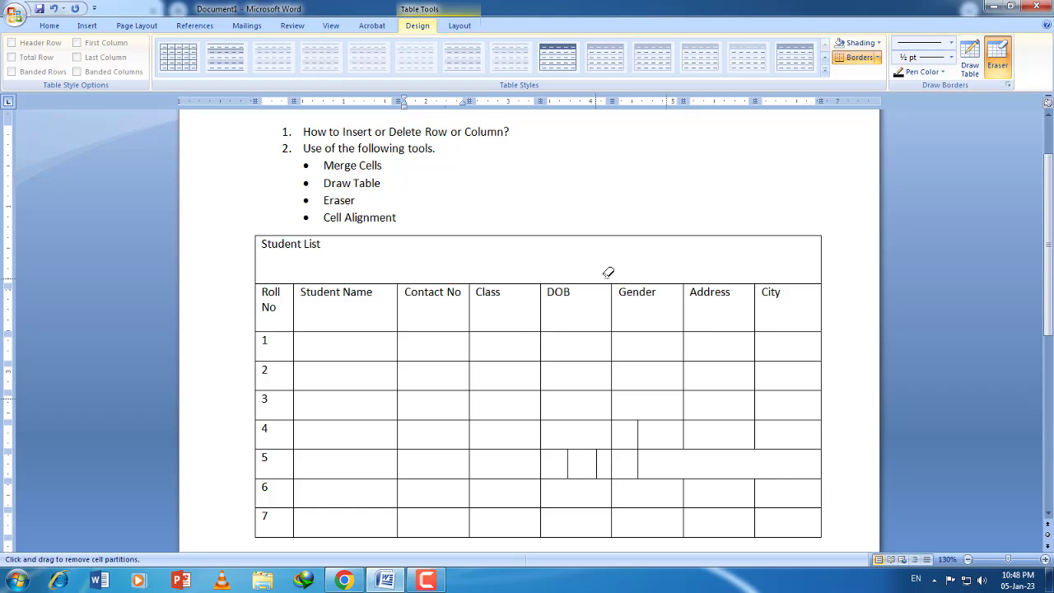
pyautogui.click(638, 429)
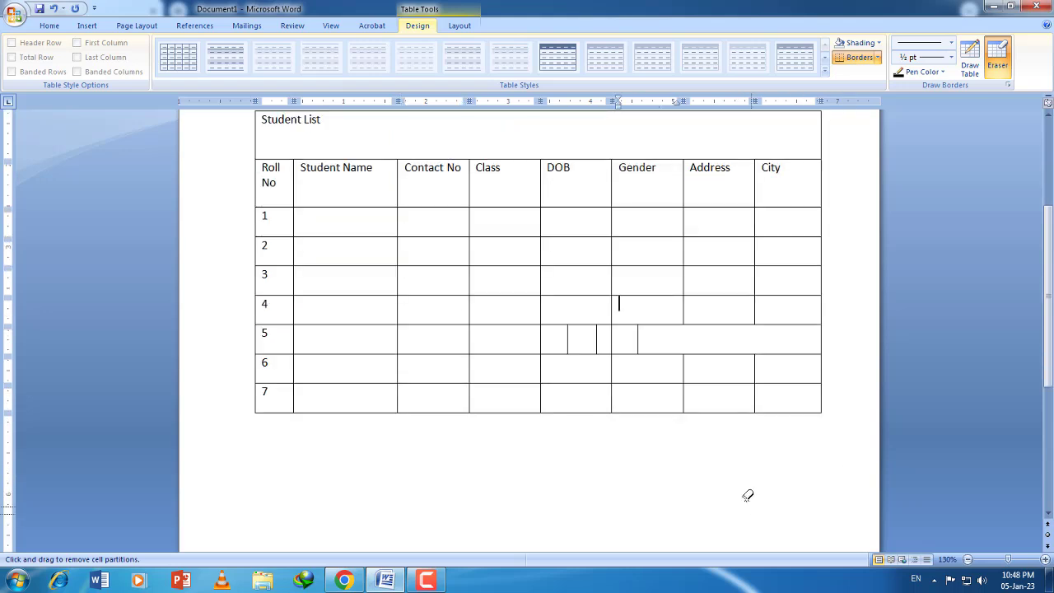
# Erase the rows of roll numbers 6 and 7 and the Class-to-City cells of roll numbers 4 and 5, and leave Eraser mode
pyautogui.scroll(-3, 746, 496)
pyautogui.moveTo(823, 434)
pyautogui.mouseDown()
pyautogui.moveTo(372, 360)
pyautogui.moveTo(240, 358)
pyautogui.mouseUp()
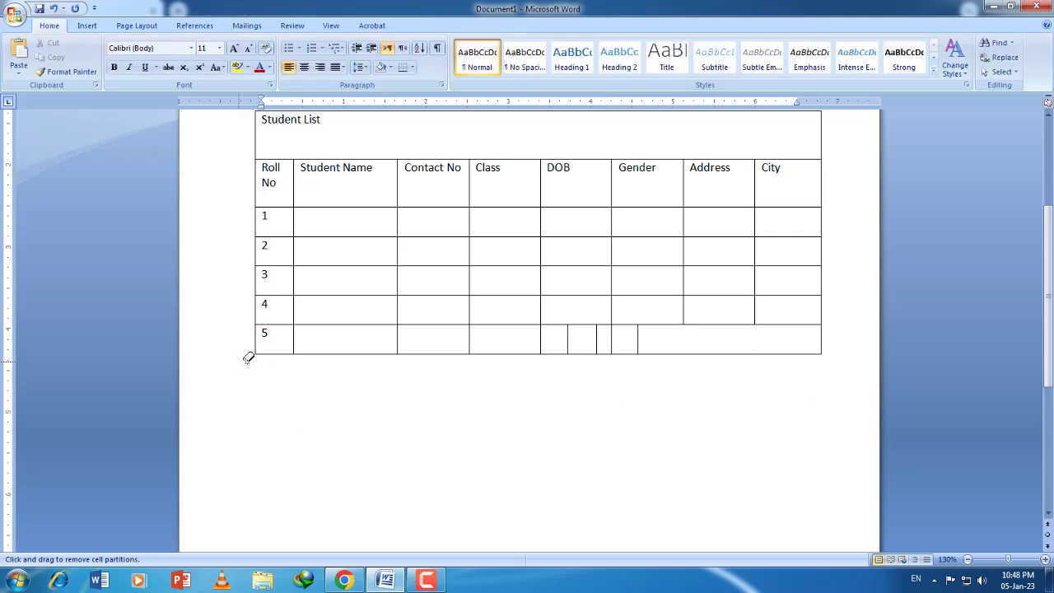
pyautogui.moveTo(827, 367)
pyautogui.mouseDown()
pyautogui.moveTo(344, 308)
pyautogui.moveTo(531, 298)
pyautogui.moveTo(499, 304)
pyautogui.mouseUp()
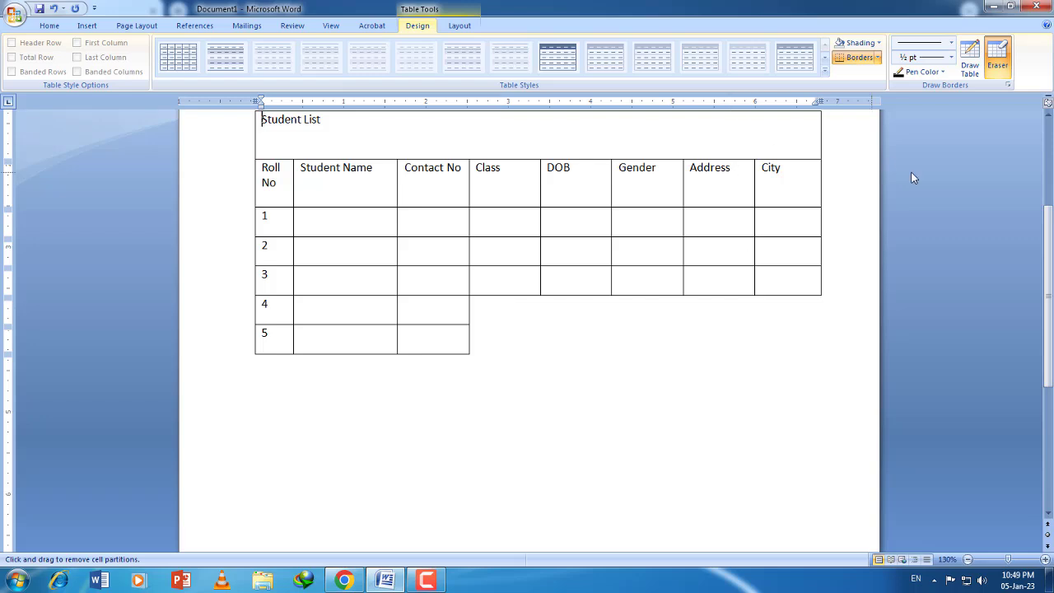
pyautogui.click(998, 61)
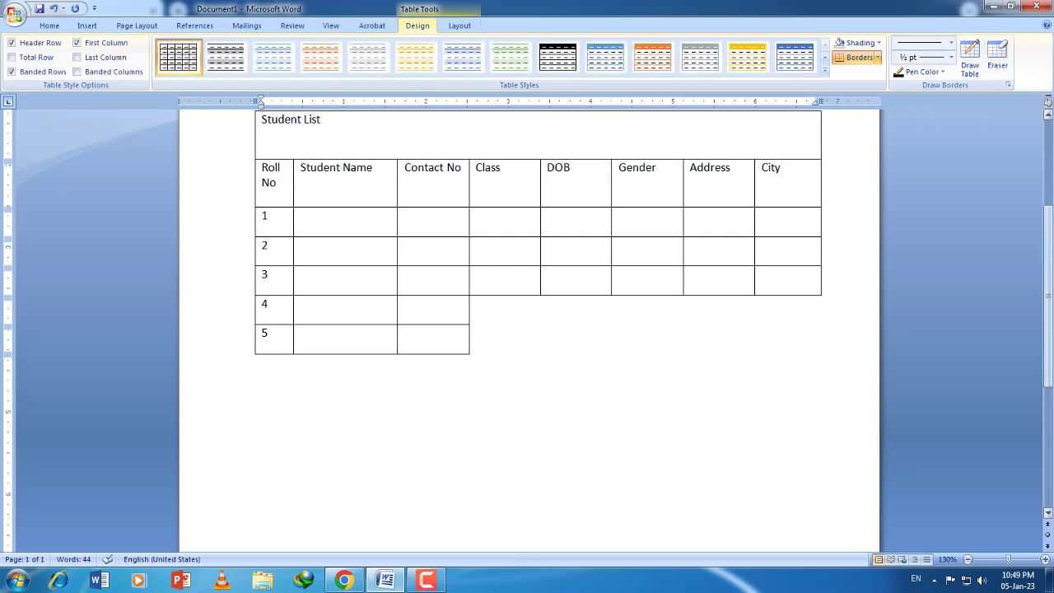
# Set the cell alignment of the Student List title row and the column header row to Align Center
pyautogui.scroll(3, 1047, 255)
pyautogui.scroll(1, 554, 268)
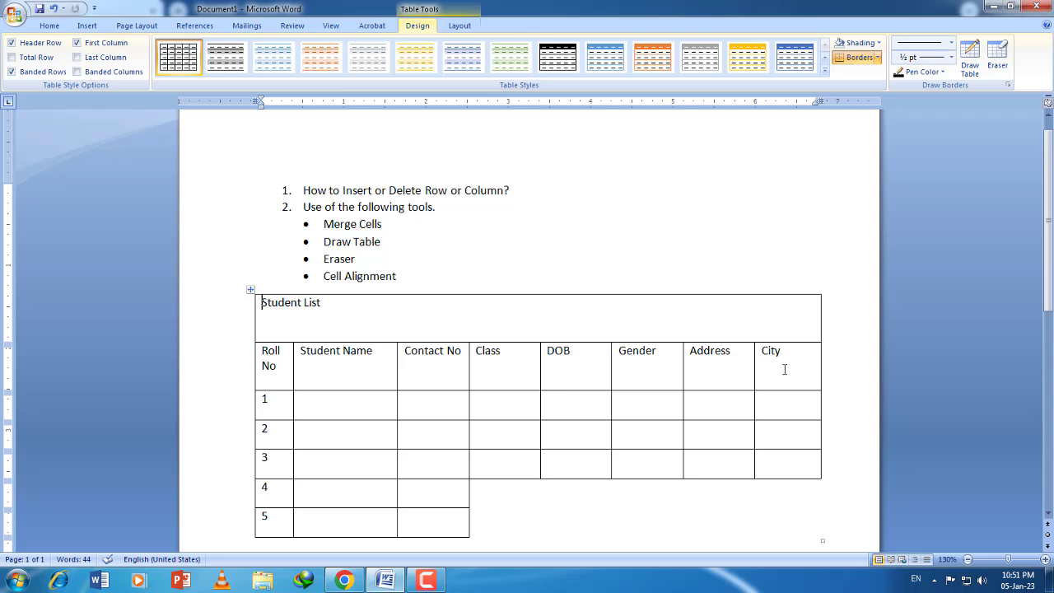
pyautogui.moveTo(787, 369); pyautogui.dragTo(265, 330)
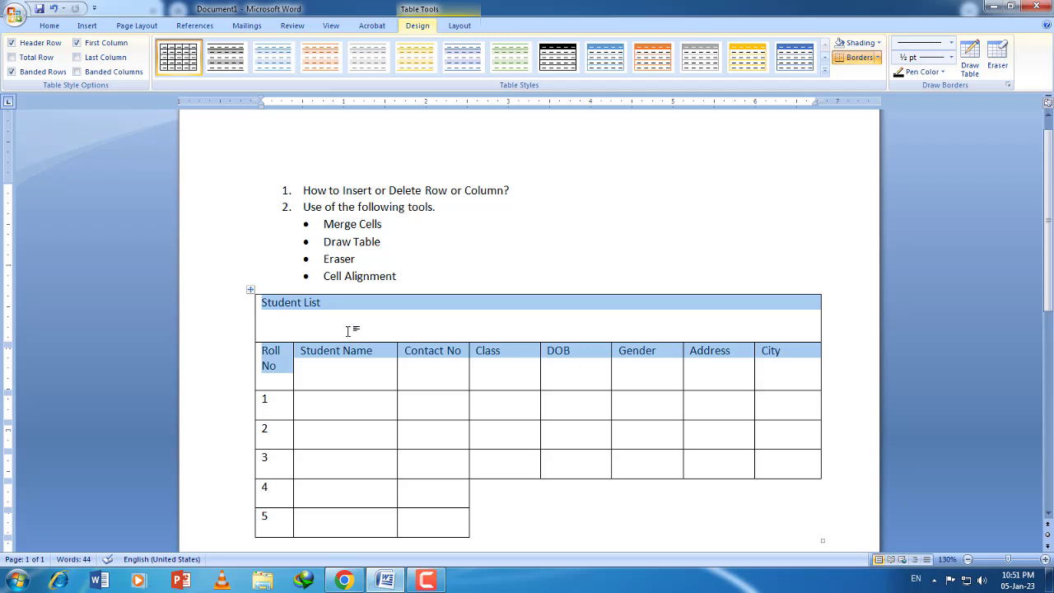
pyautogui.rightClick(511, 356)
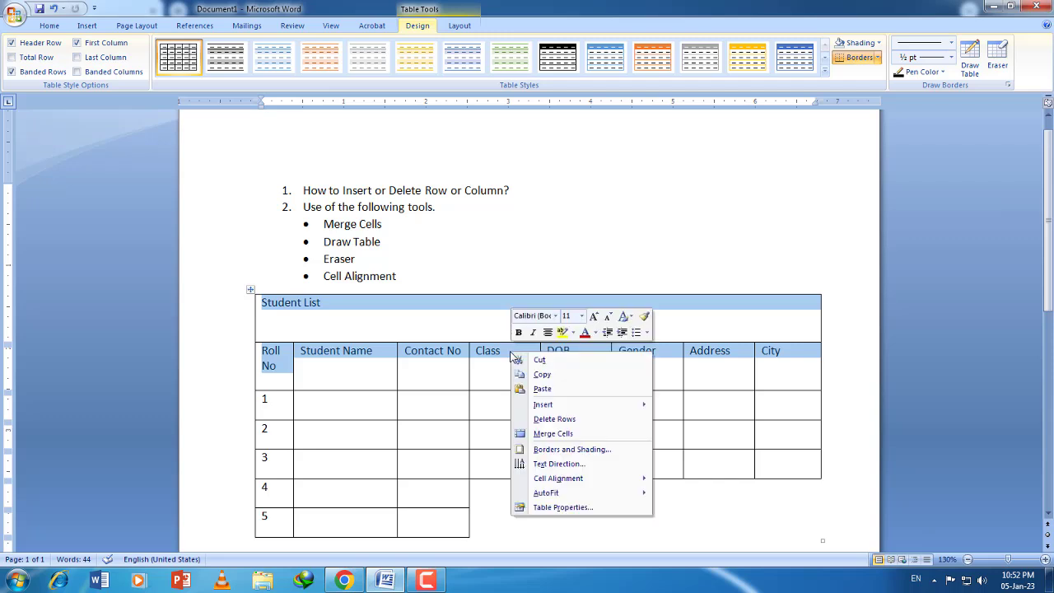
pyautogui.moveTo(551, 482)
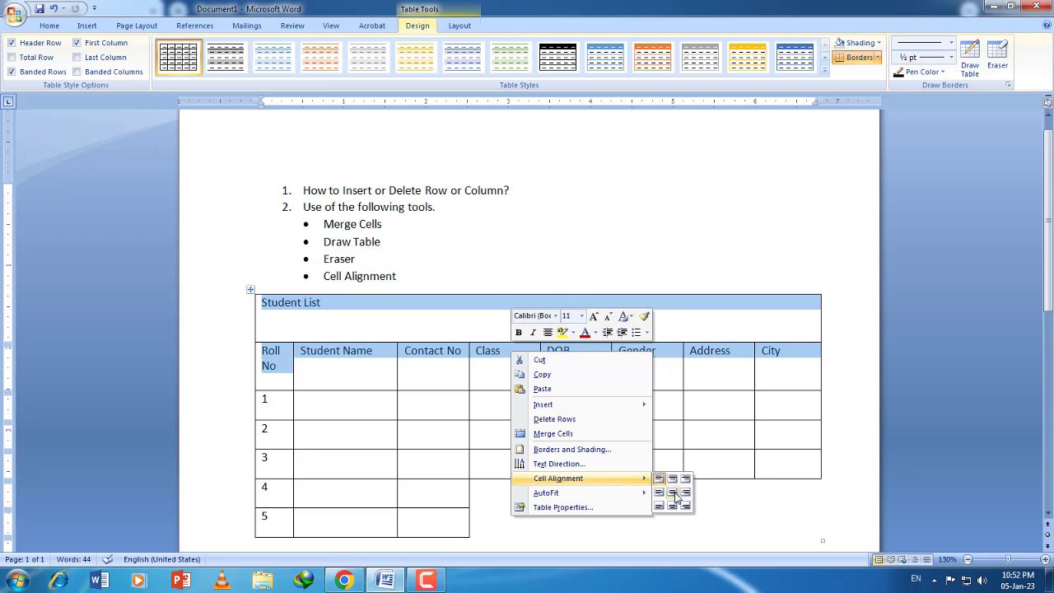
pyautogui.click(673, 496)
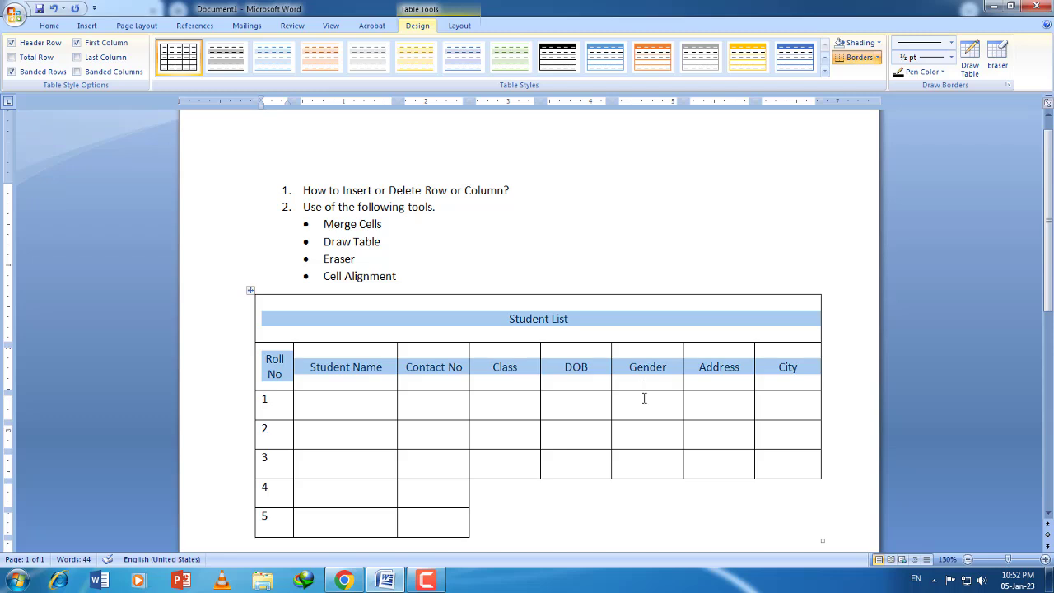
pyautogui.click(644, 398)
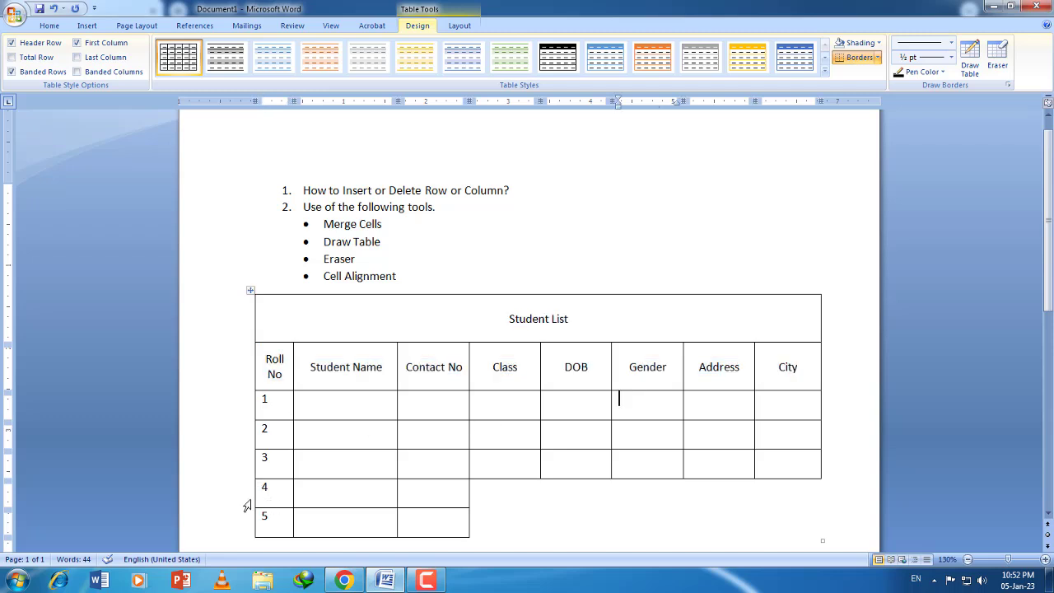
# Apply Align Center to the roll number cells 1 through 5
pyautogui.moveTo(282, 519); pyautogui.dragTo(270, 405)
pyautogui.rightClick(269, 403)
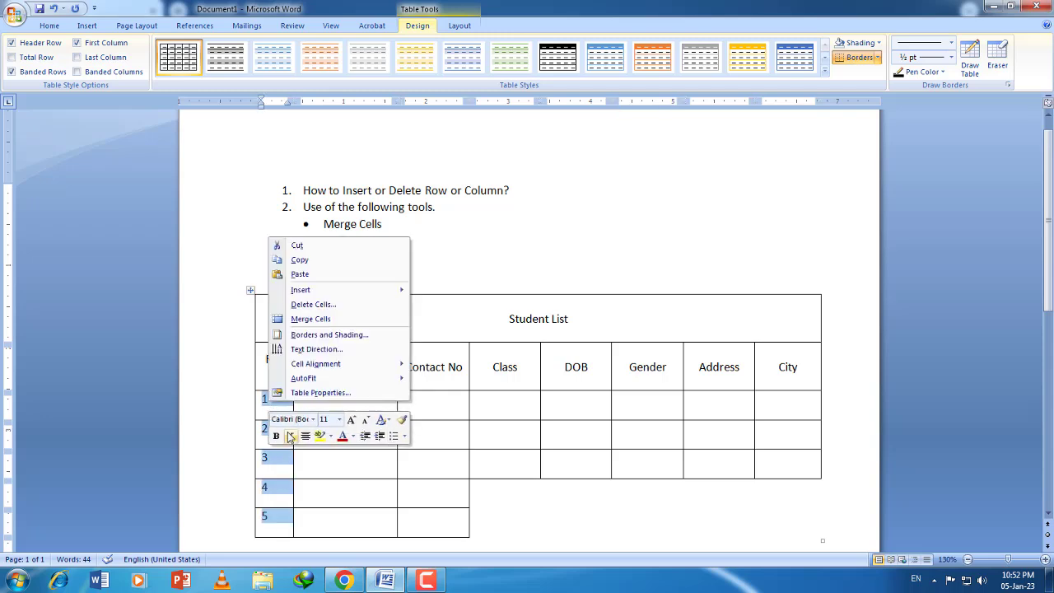
pyautogui.moveTo(322, 363)
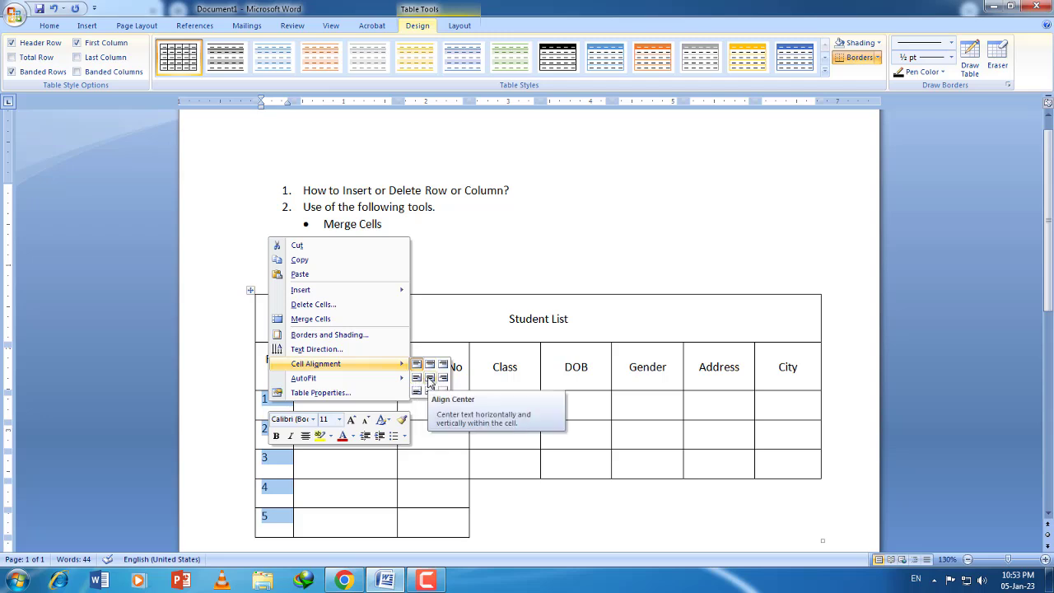
pyautogui.click(429, 381)
pyautogui.click(350, 484)
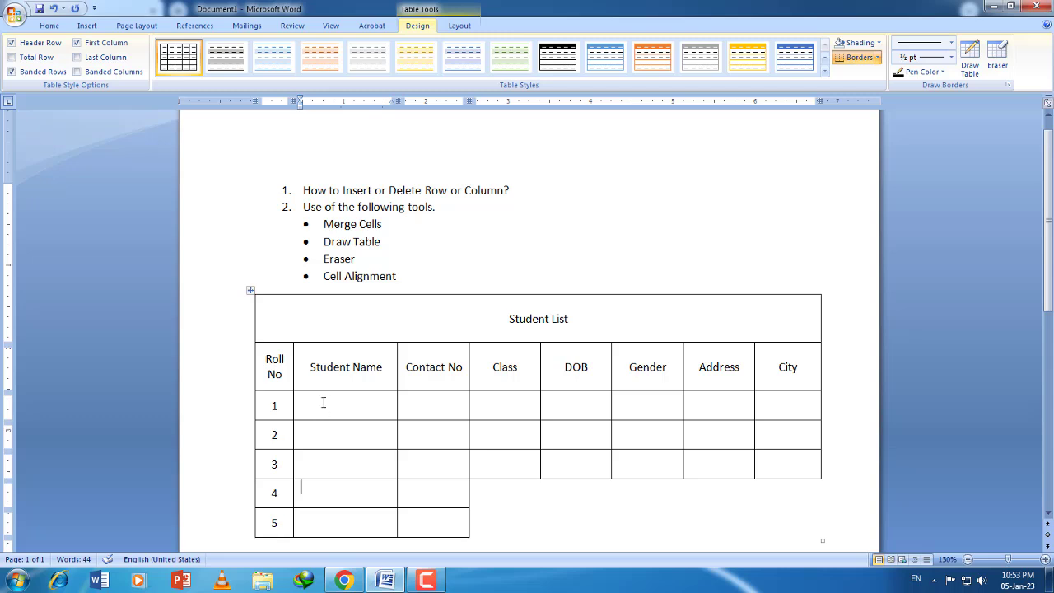
# Enter a student's name in the Student Name cell of roll number 1 and another in that of roll number 2
pyautogui.click(323, 402)
pyautogui.write('Ali')
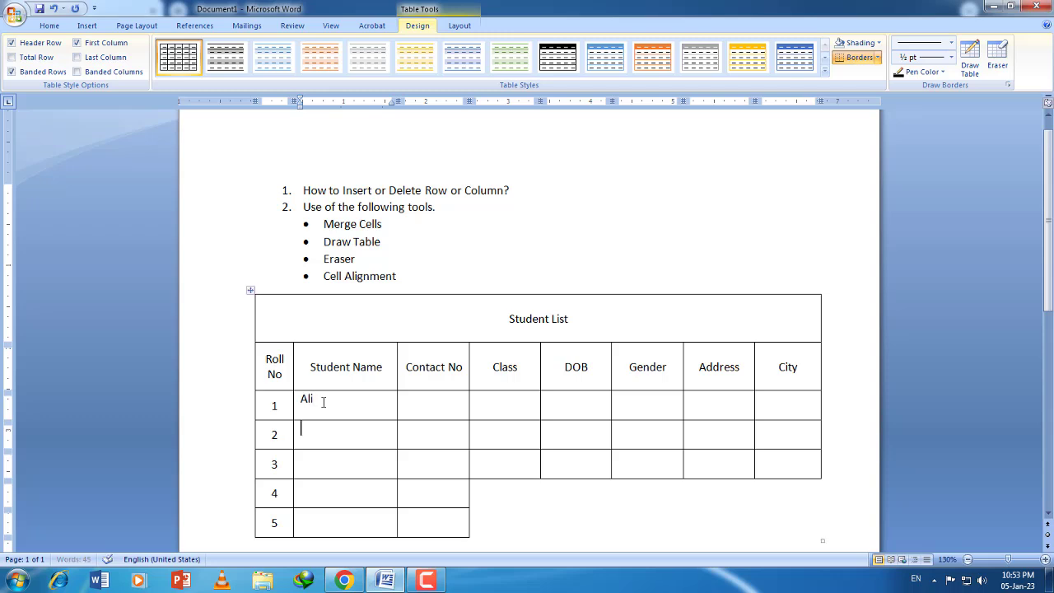
pyautogui.press('Down')
pyautogui.write('Ahmad')
# Apply Align Center to the two student name cells of roll numbers 1 and 2
pyautogui.moveTo(348, 433); pyautogui.dragTo(336, 405)
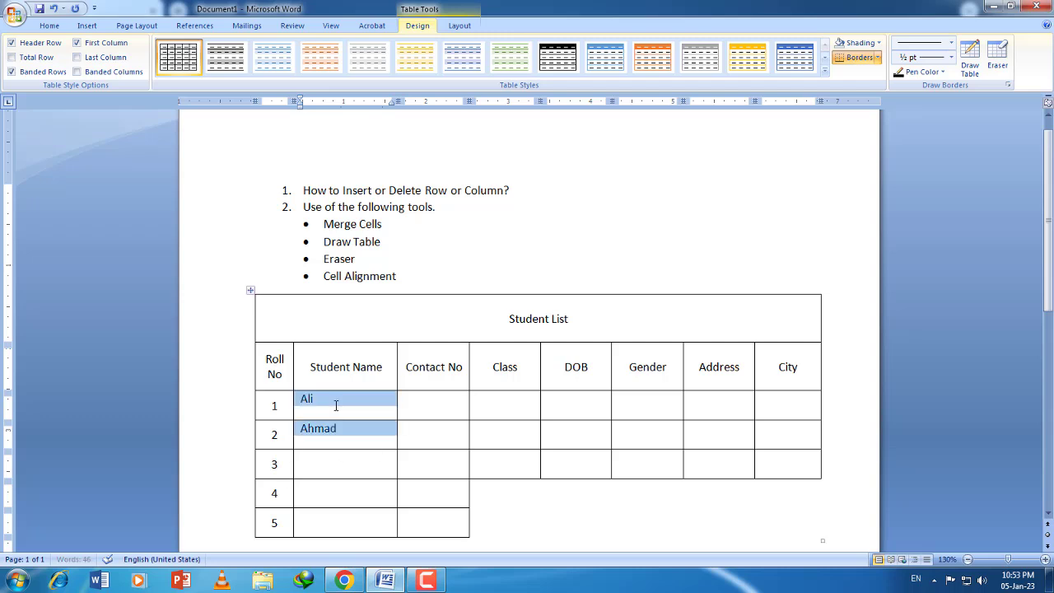
pyautogui.rightClick(338, 405)
pyautogui.moveTo(436, 375)
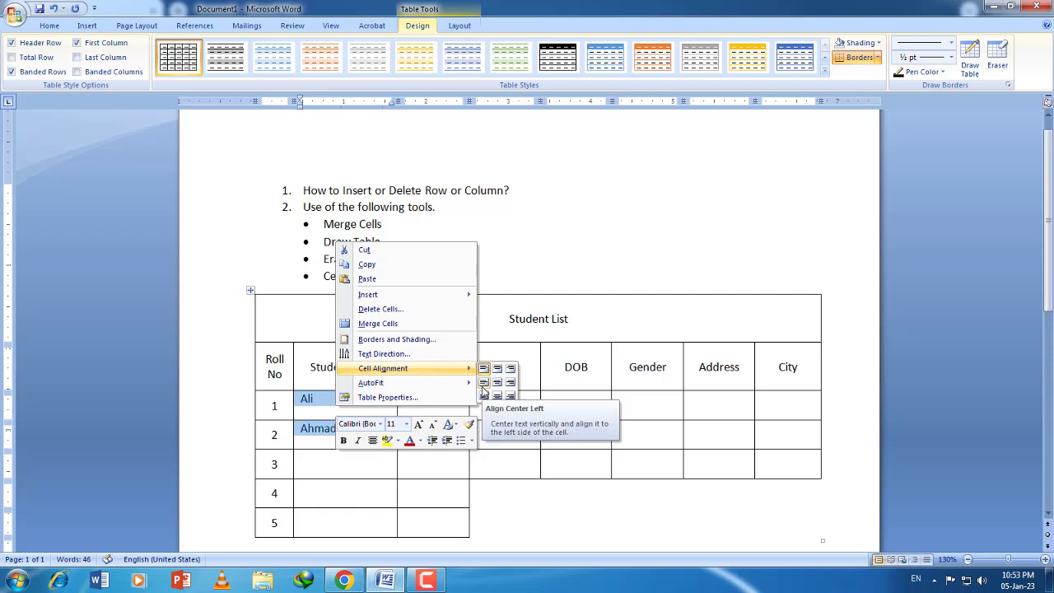
pyautogui.click(497, 382)
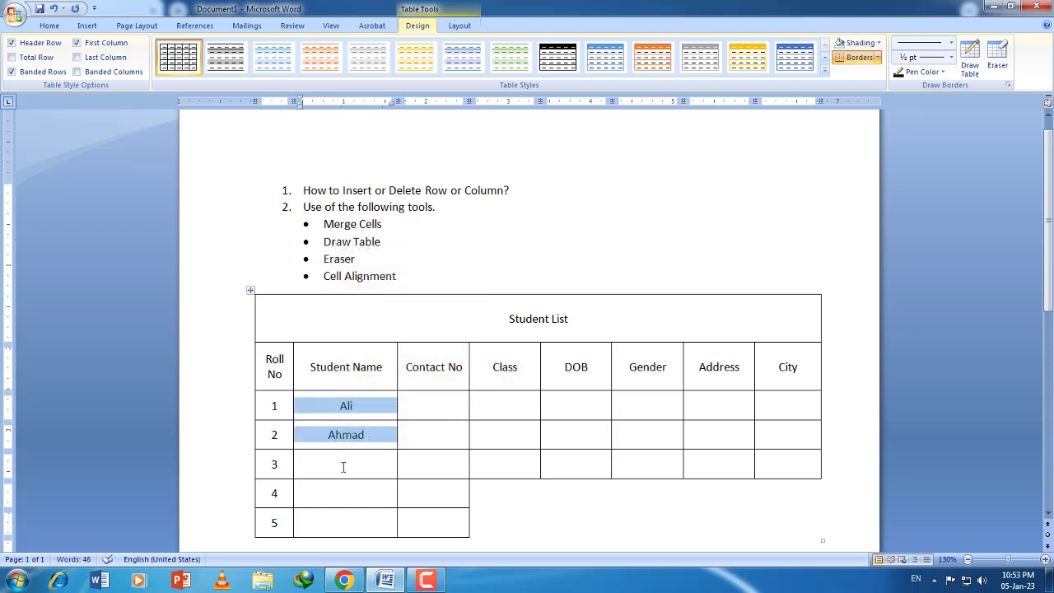
# Set the cell alignment of the student names in roll numbers 1 and 2 to Align Center Left
pyautogui.rightClick(363, 410)
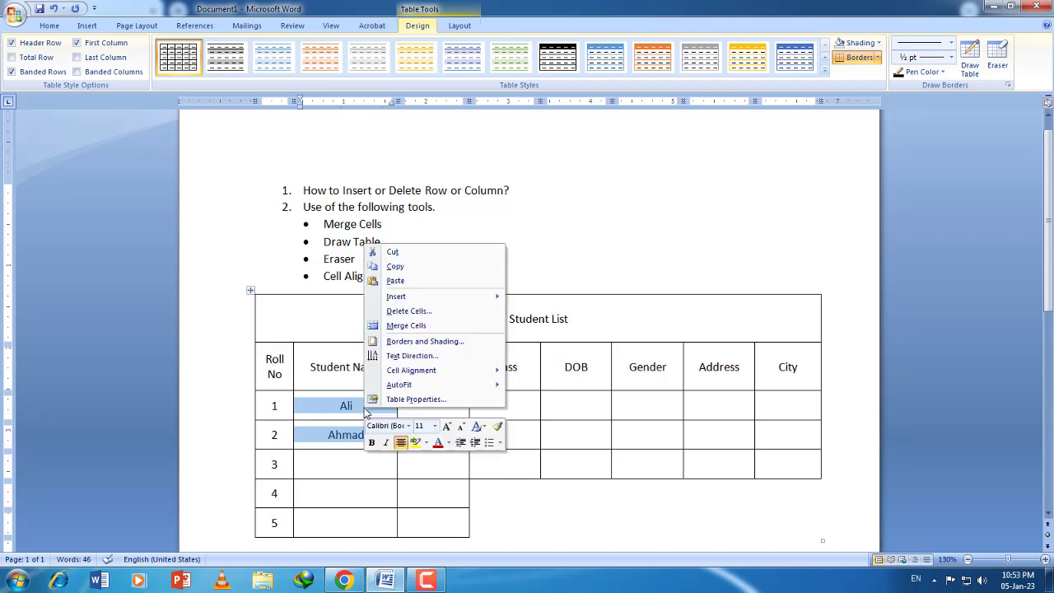
pyautogui.moveTo(443, 379)
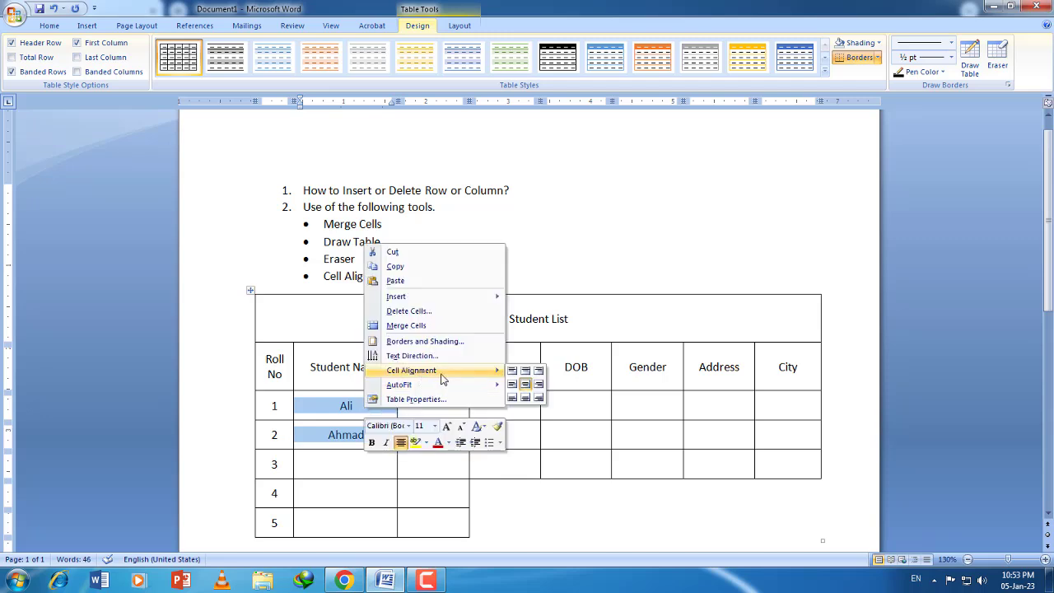
pyautogui.click(512, 387)
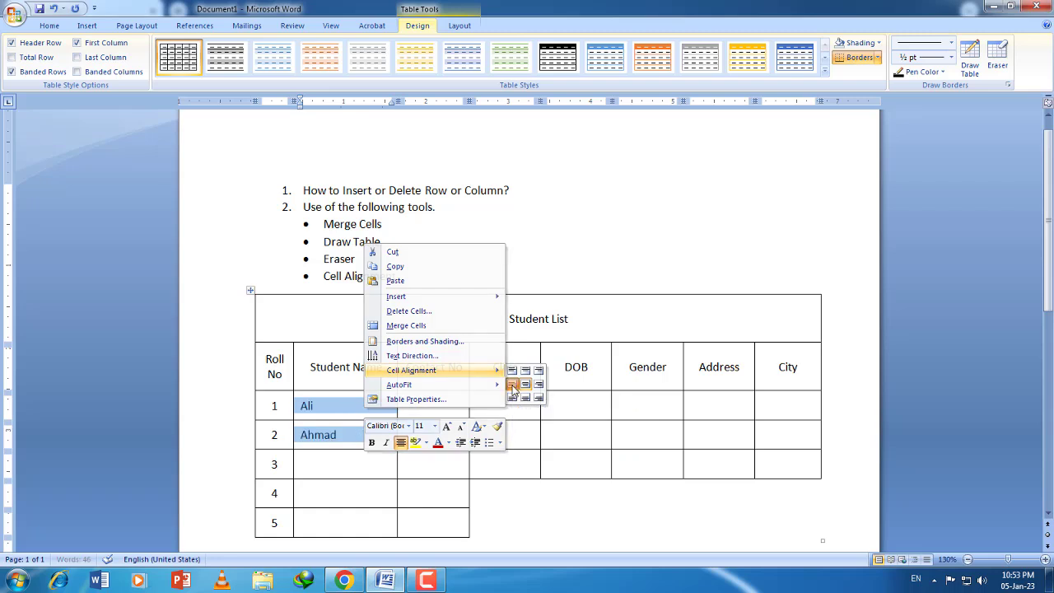
pyautogui.click(350, 432)
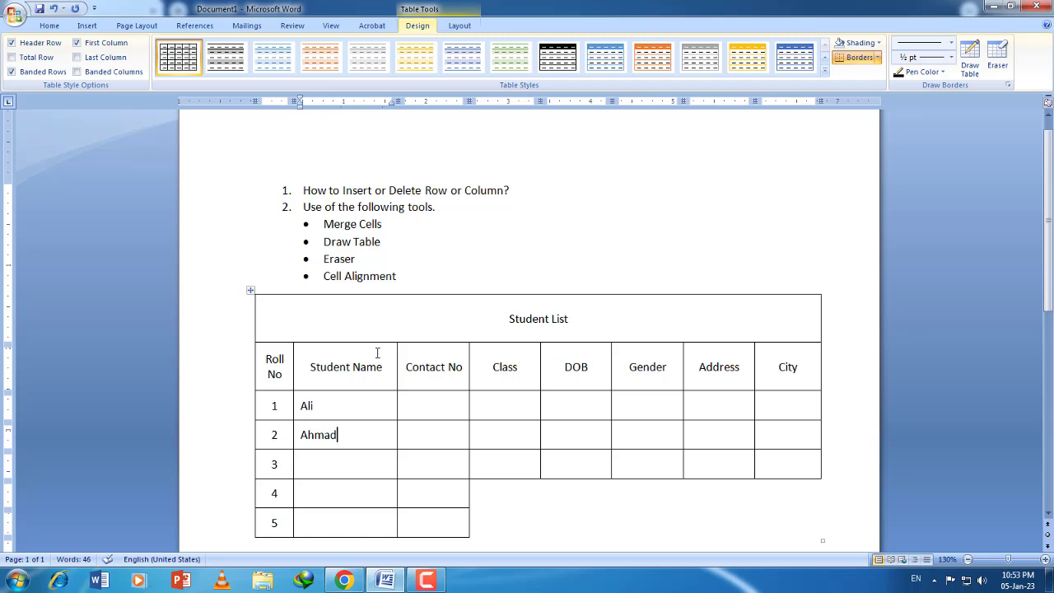